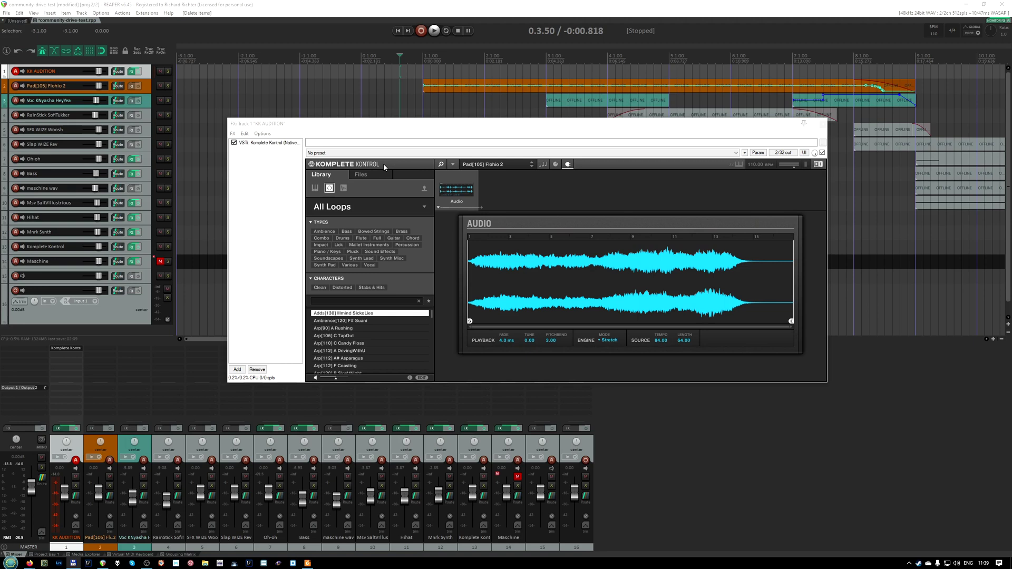
# Check Komplete Kontrol's player engine choices without changing anything, then switch to Firefox.
pyautogui.click(438, 208)
pyautogui.moveTo(456, 220)
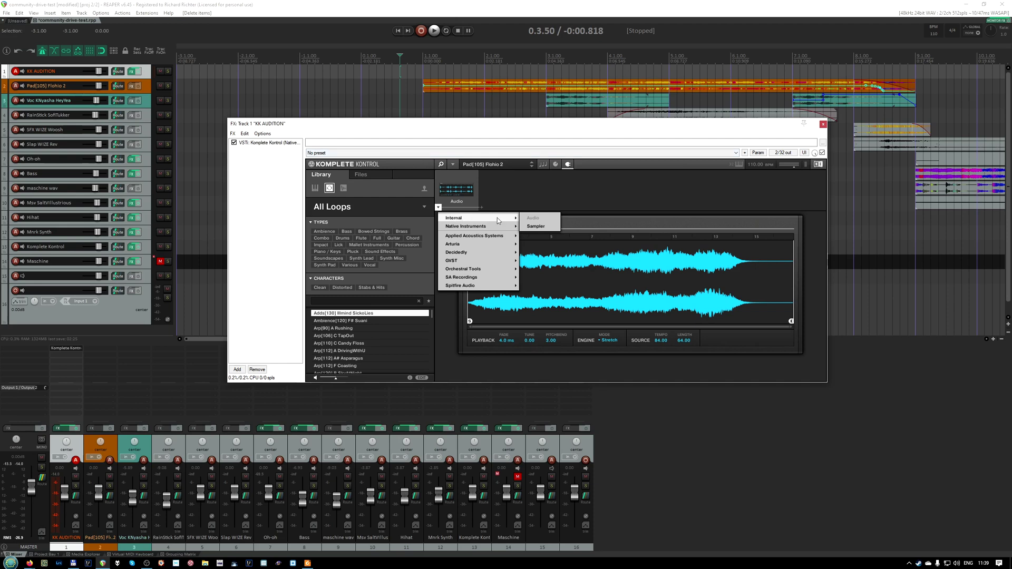
pyautogui.click(571, 199)
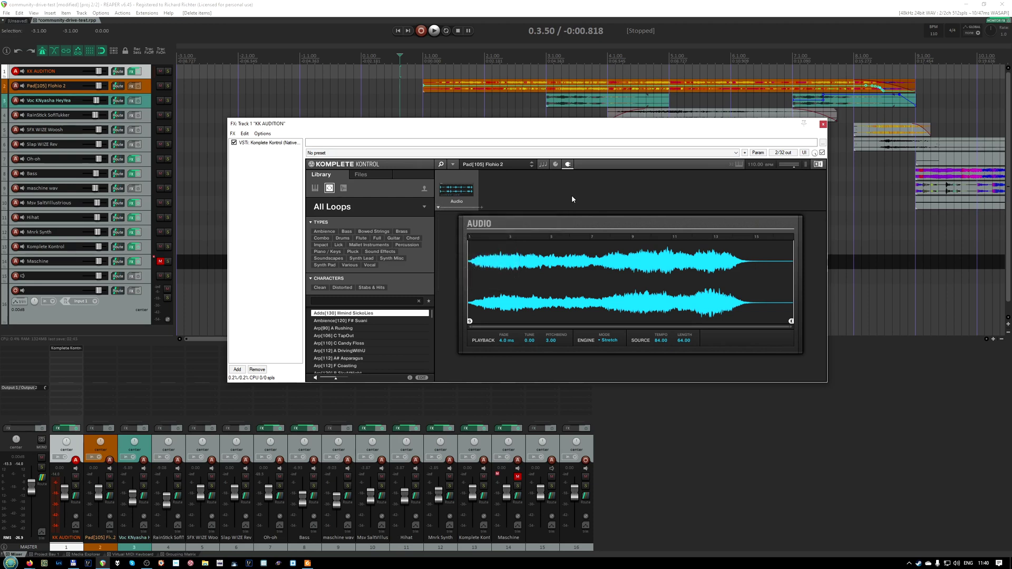
pyautogui.hotkey('alt', 'Tab')
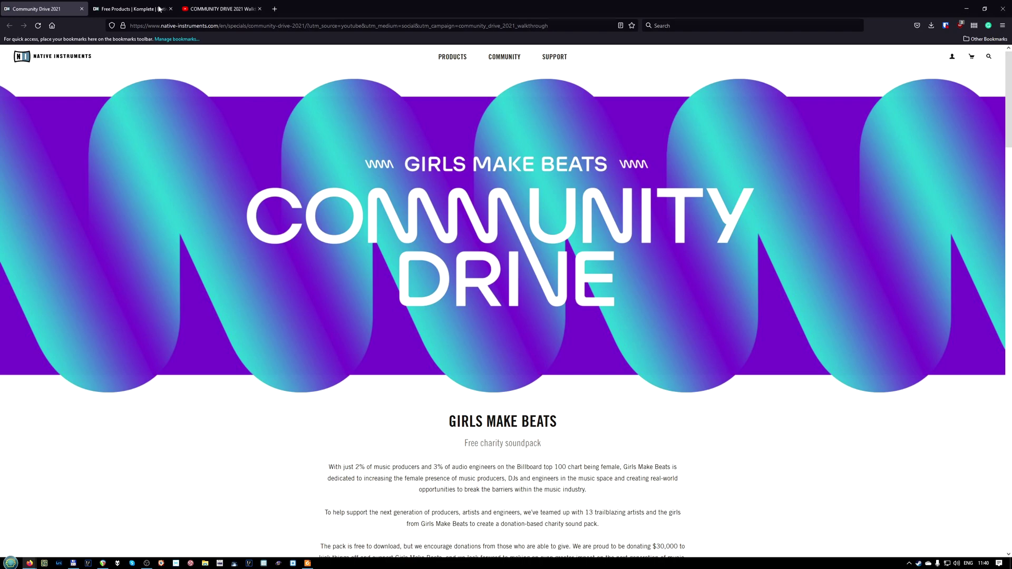
# Show the Native Instruments 'Free Products | Komplete' catalog listing Community Drive 2021.
pyautogui.click(159, 9)
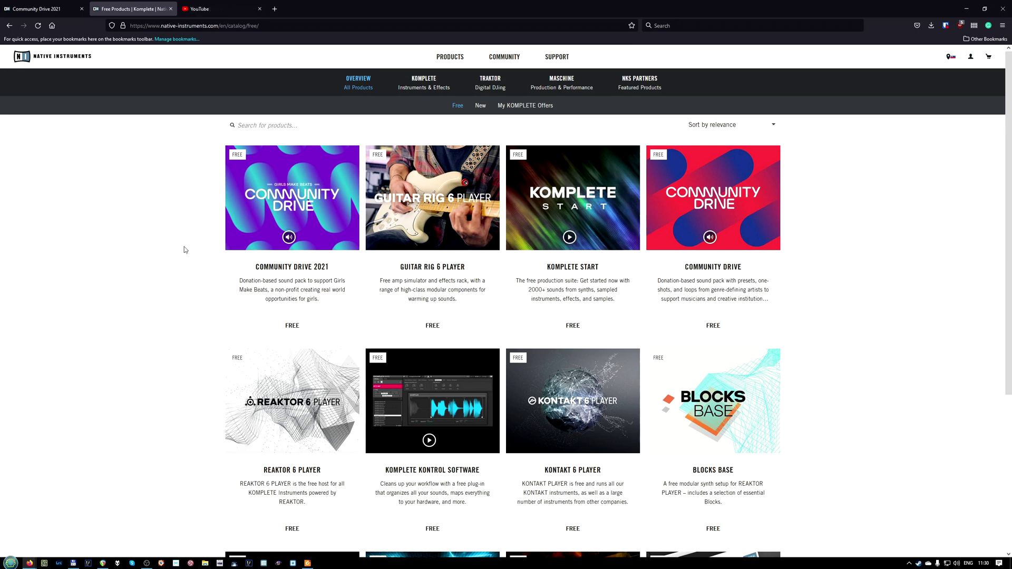
# Play the walkthrough from Sketch Playthrough, jump to Browsing loops (FLOHIO), then return to REAPER.
pyautogui.click(218, 7)
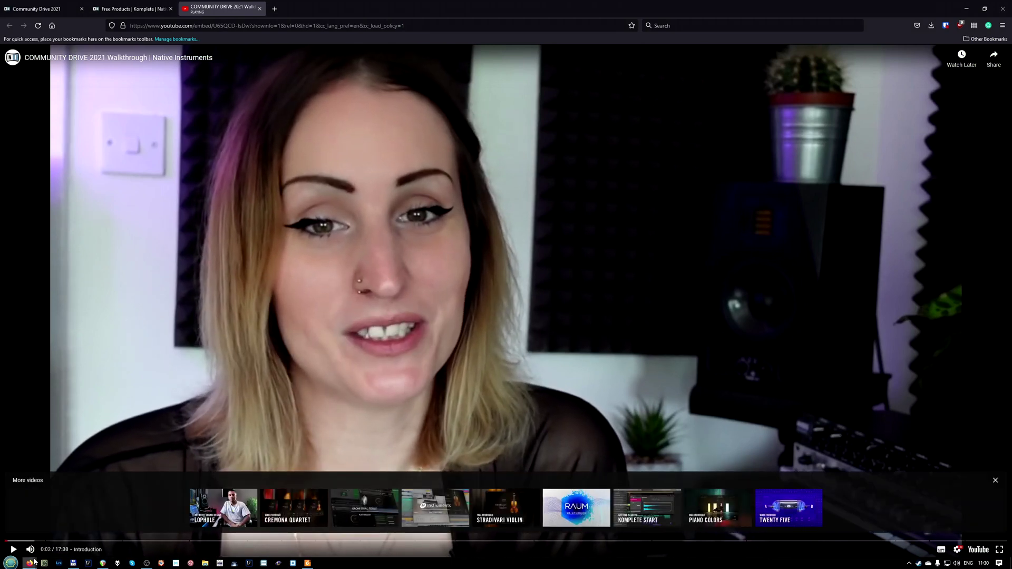
pyautogui.click(59, 541)
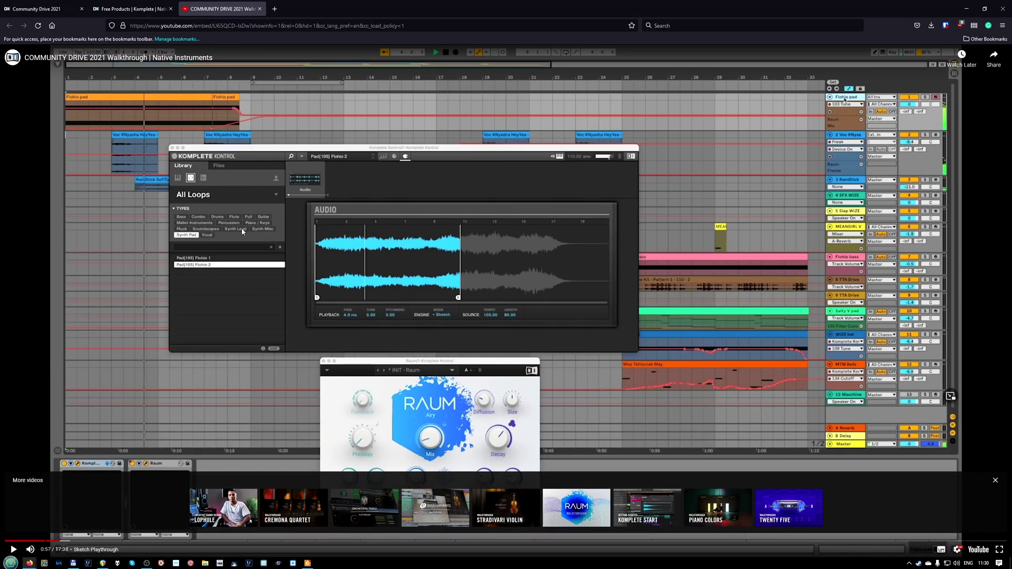
pyautogui.click(286, 125)
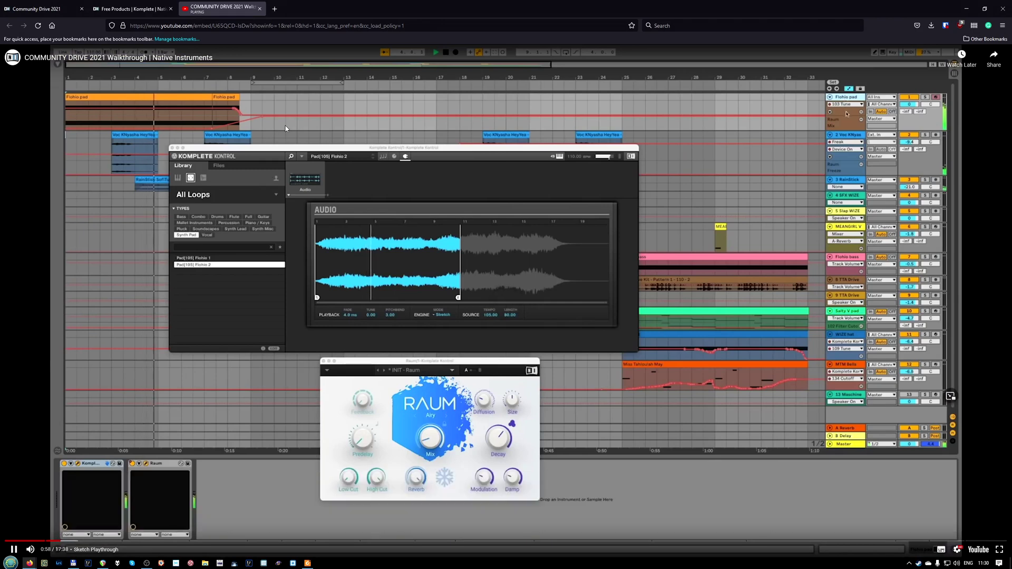
pyautogui.click(285, 125)
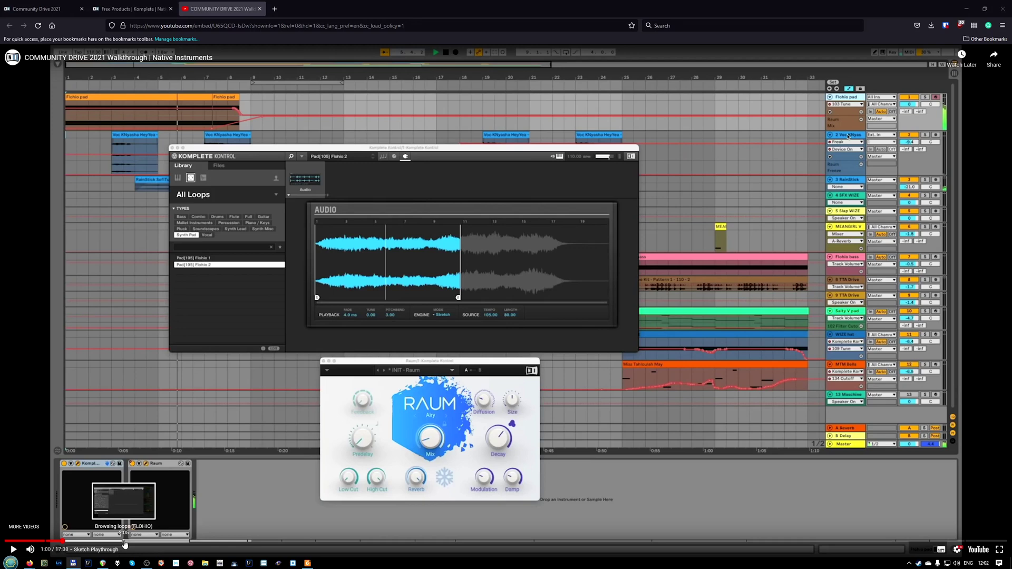
pyautogui.click(125, 541)
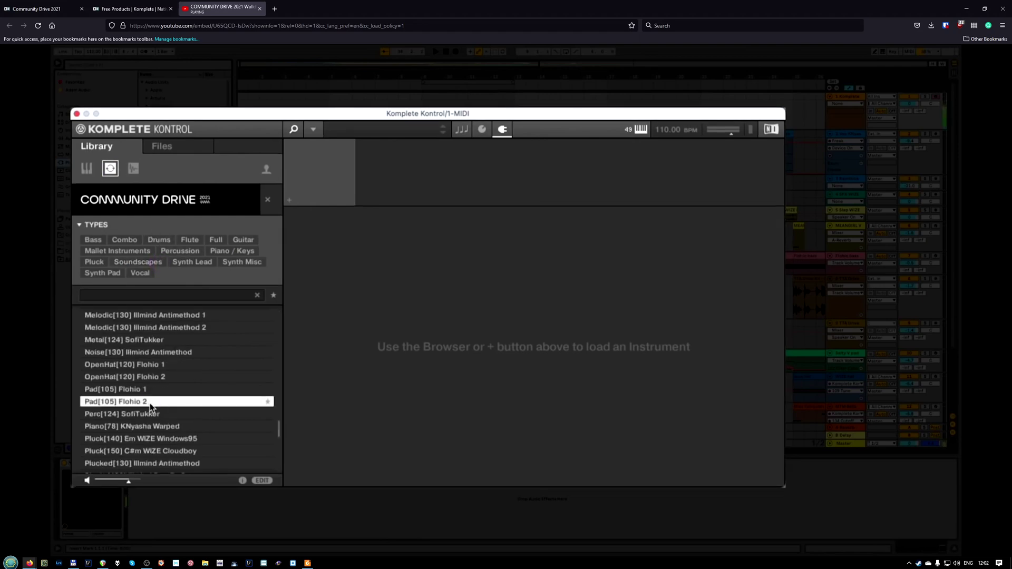
pyautogui.hotkey('alt', 'Tab')
pyautogui.hotkey('alt', 'Tab')
pyautogui.hotkey('alt', 'Tab')
pyautogui.hotkey('alt', 'Tab')
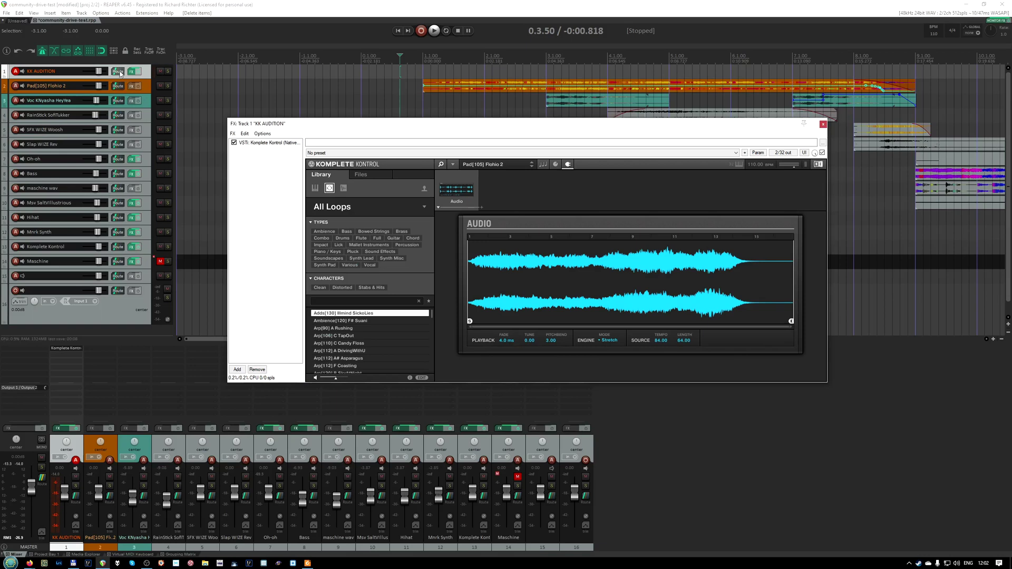
# Remove the existing Komplete Kontrol from the KK AUDITION track's FX chain.
pyautogui.click(278, 144)
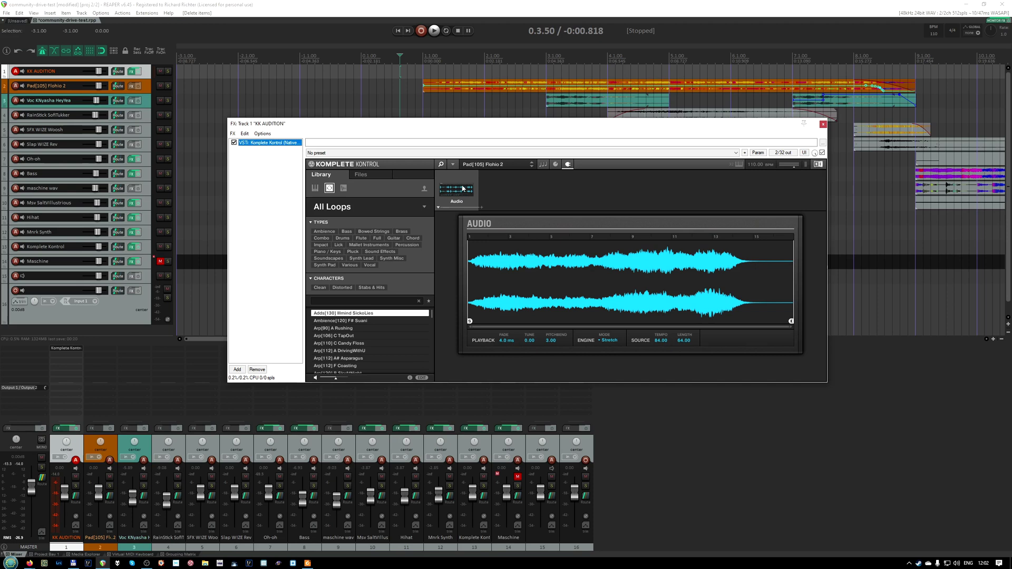
pyautogui.rightClick(253, 146)
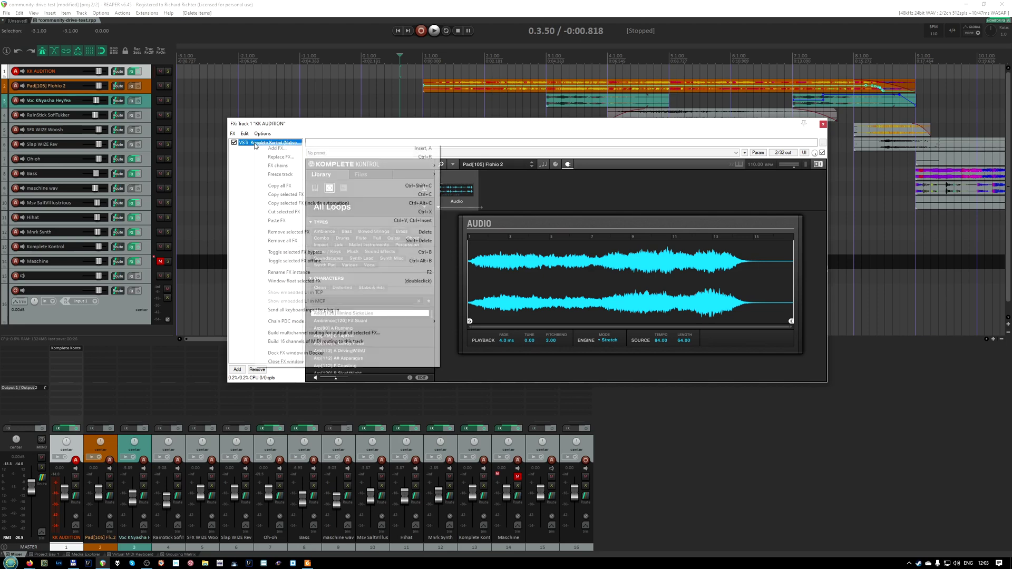
pyautogui.click(248, 144)
pyautogui.press('Delete')
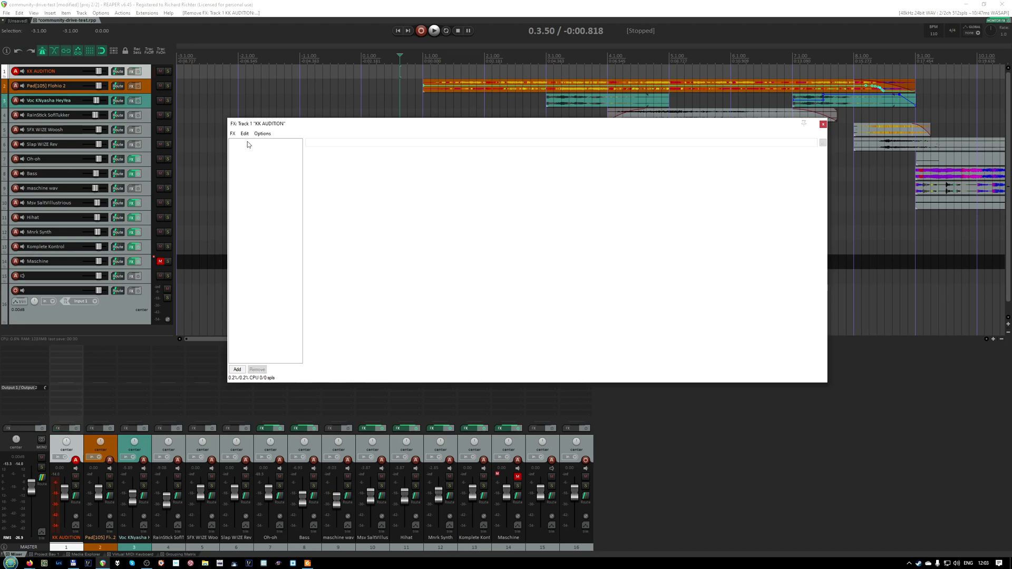
# Add a fresh VSTi: Komplete Kontrol instance and show its loops library.
pyautogui.doubleClick(248, 141)
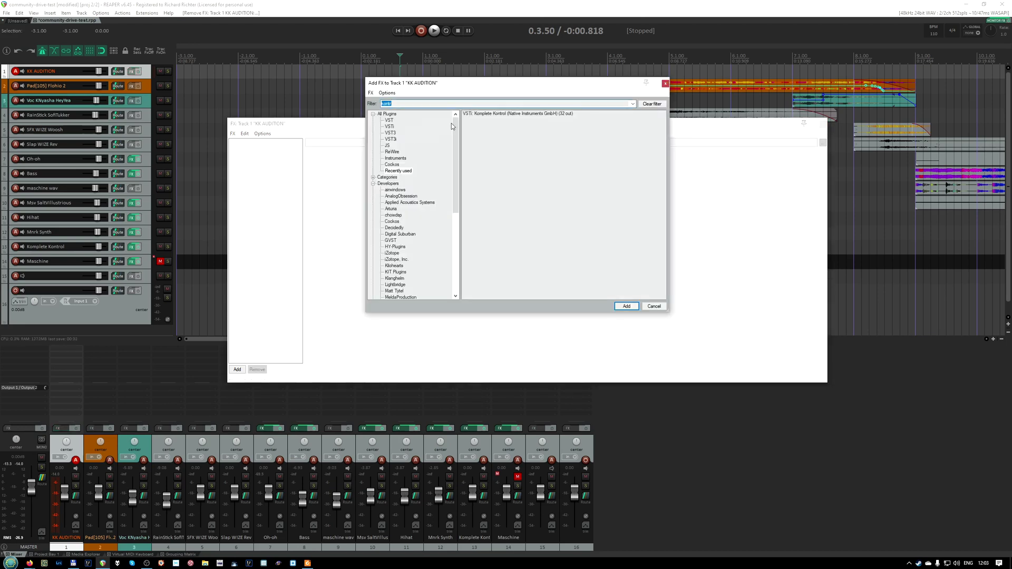
pyautogui.click(509, 115)
pyautogui.doubleClick(509, 115)
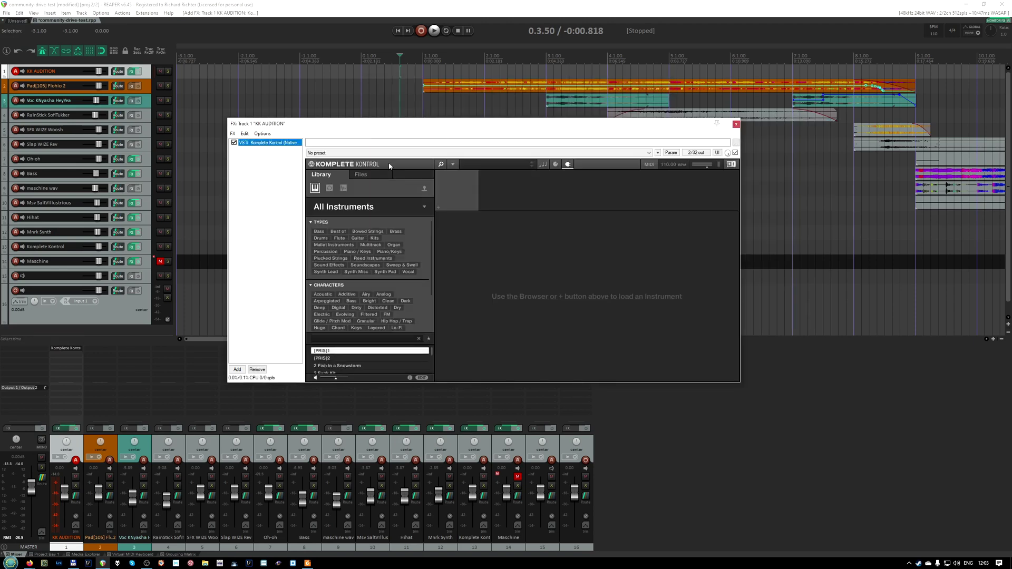
pyautogui.click(330, 188)
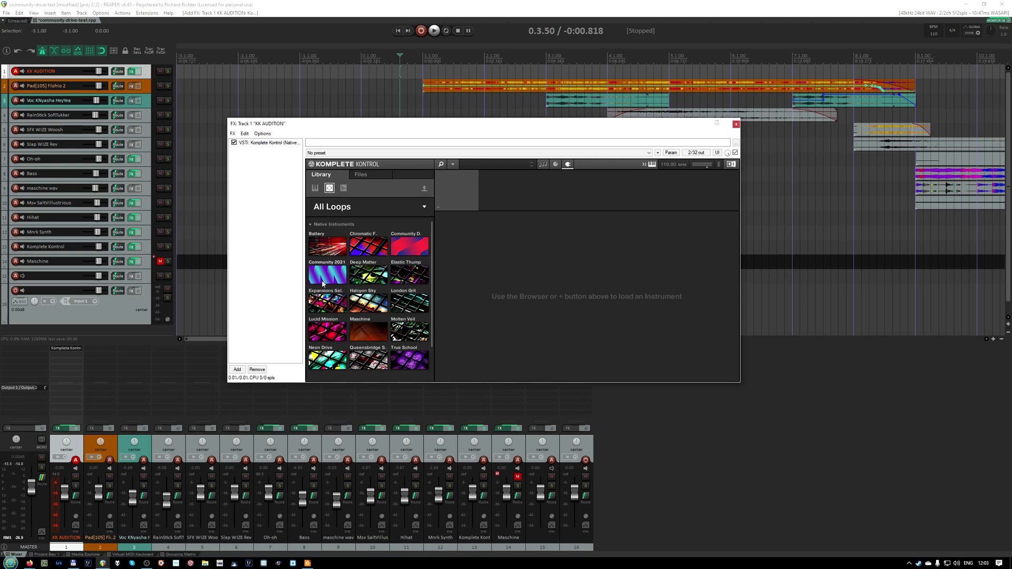
# Open the Community 2021 pack, search 'pad' and load Pad[105] Flohio 2.
pyautogui.click(323, 280)
pyautogui.click(337, 265)
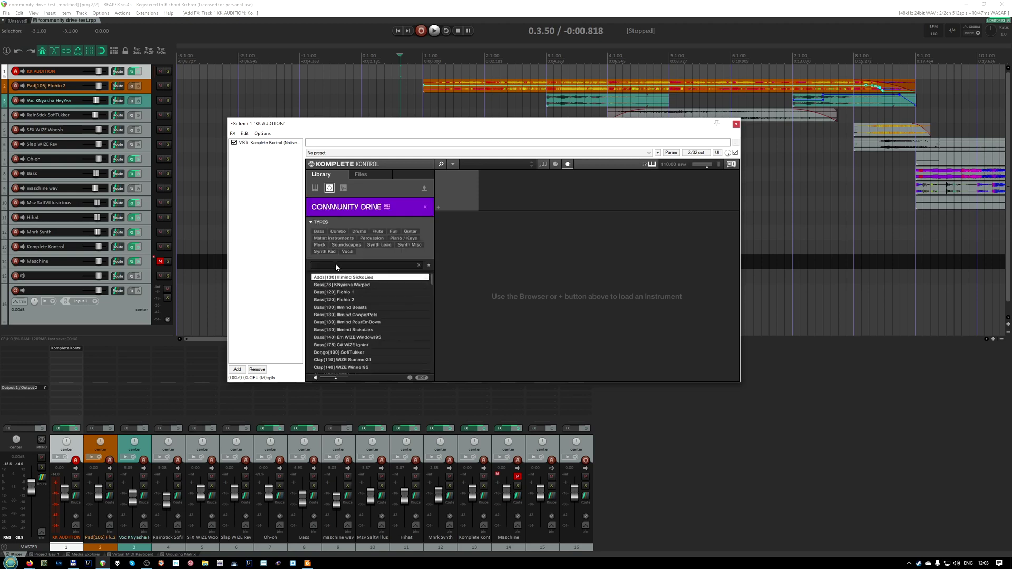
pyautogui.write('pad')
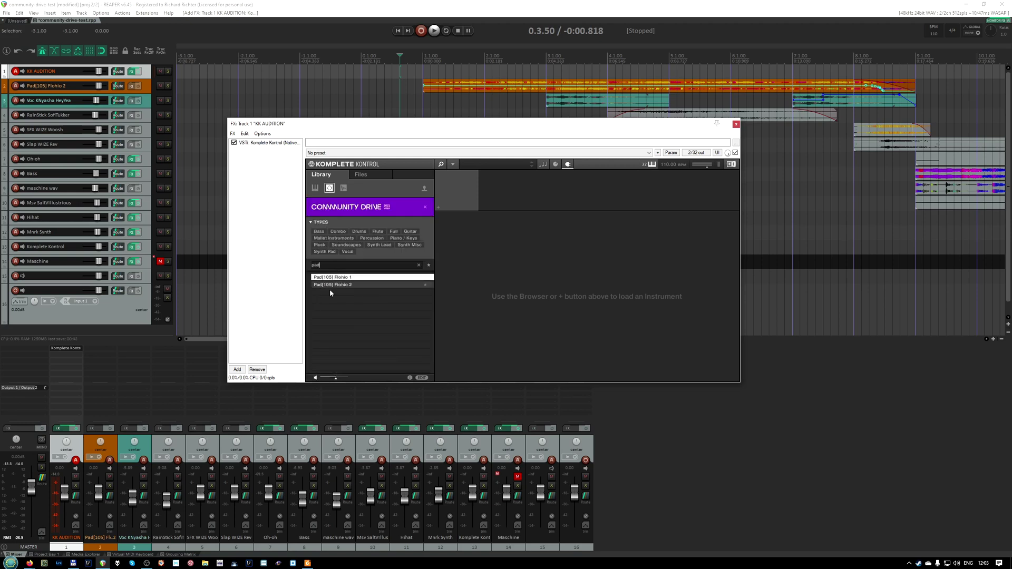
pyautogui.click(335, 285)
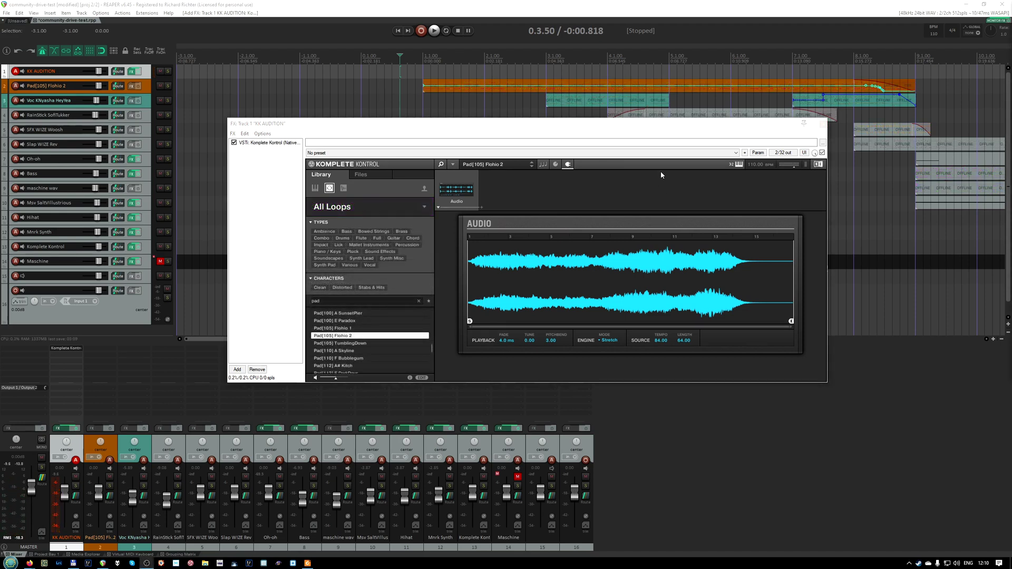
pyautogui.click(438, 207)
# Move the loop to the Sampler engine, search loops for 'flohio 2' and preview Pad[105] Flohio 2.
pyautogui.moveTo(503, 218)
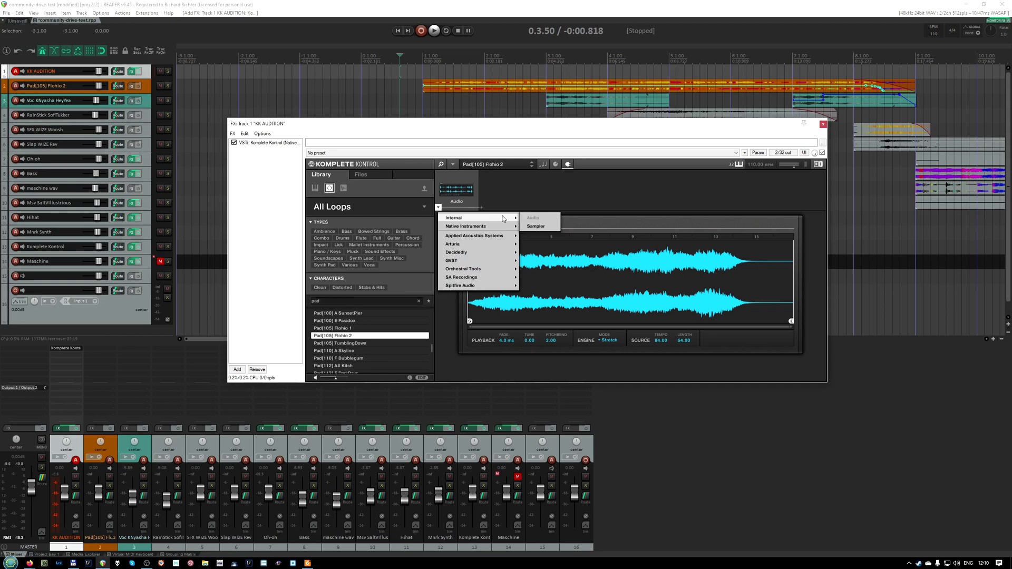
pyautogui.click(535, 226)
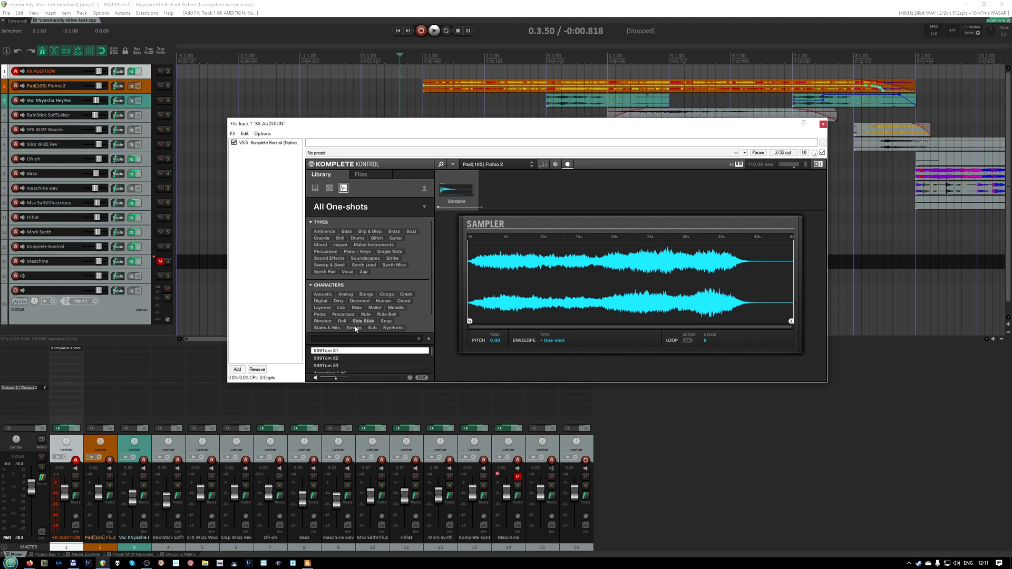
pyautogui.write('flohio 2')
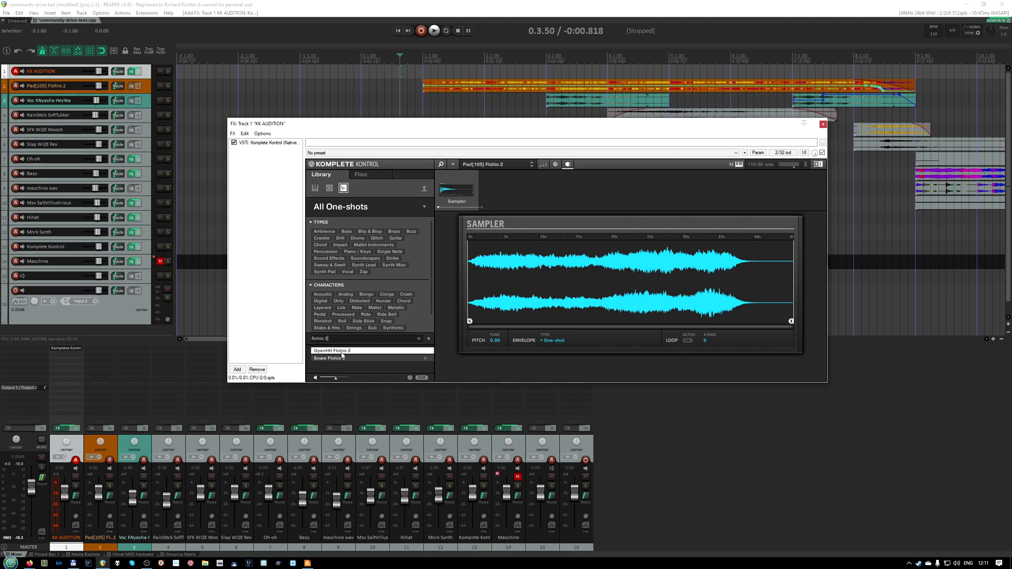
pyautogui.click(329, 187)
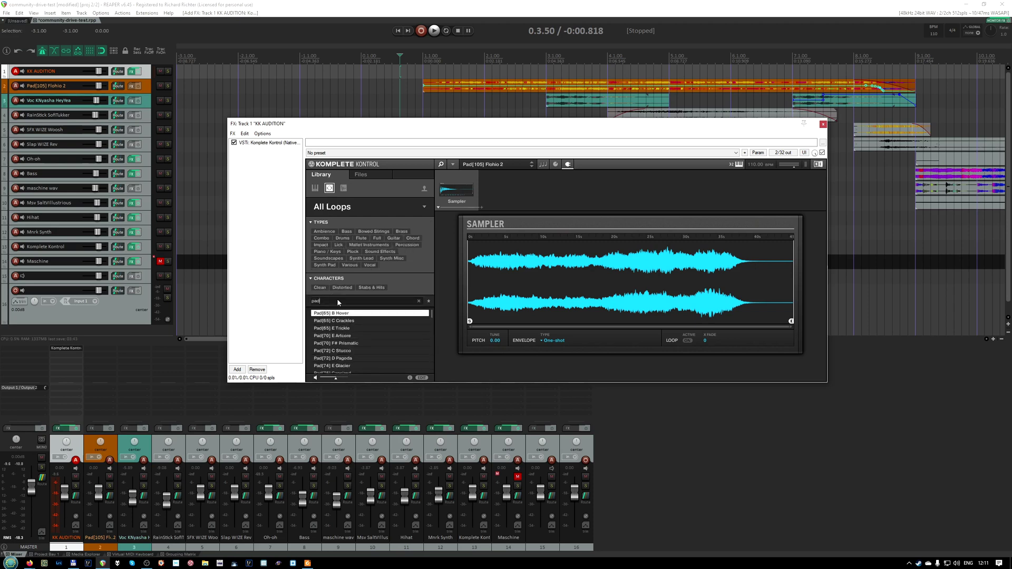
pyautogui.press('BackSpace')
pyautogui.press('BackSpace')
pyautogui.press('BackSpace')
pyautogui.write('flohio 2')
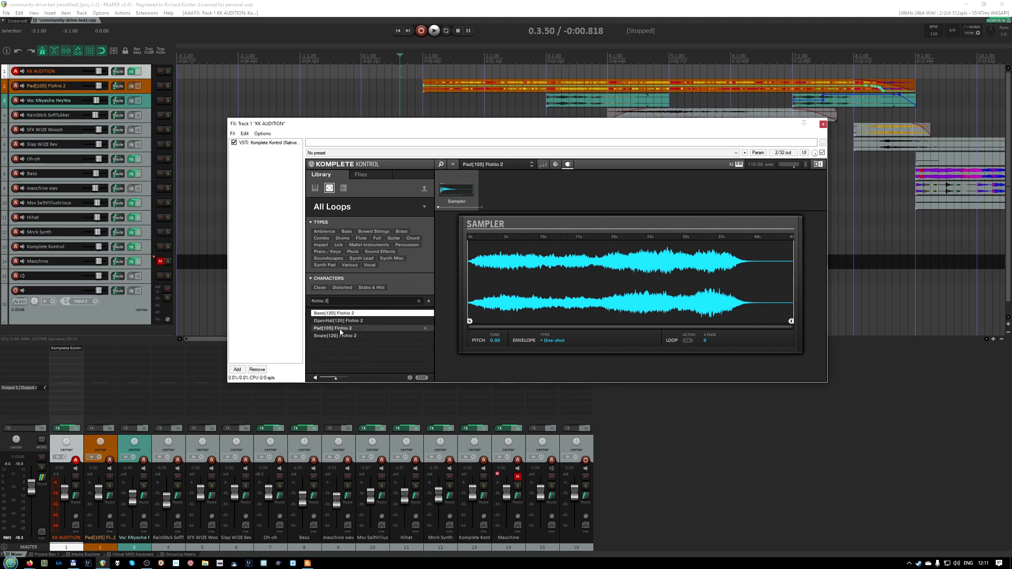
pyautogui.click(340, 329)
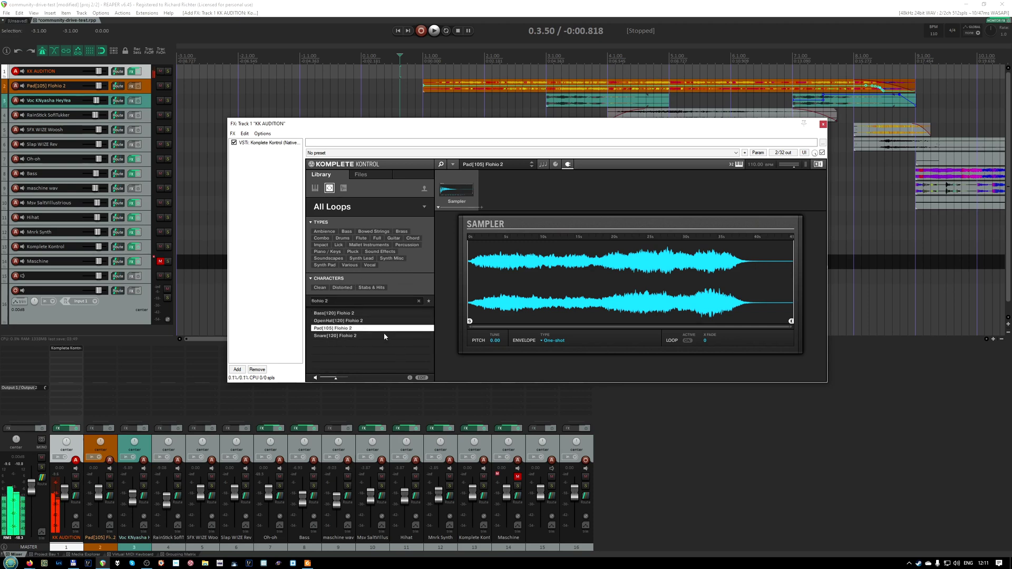
# Try the Snare Flohio 2 one-shot, then return to the loops library.
pyautogui.click(343, 188)
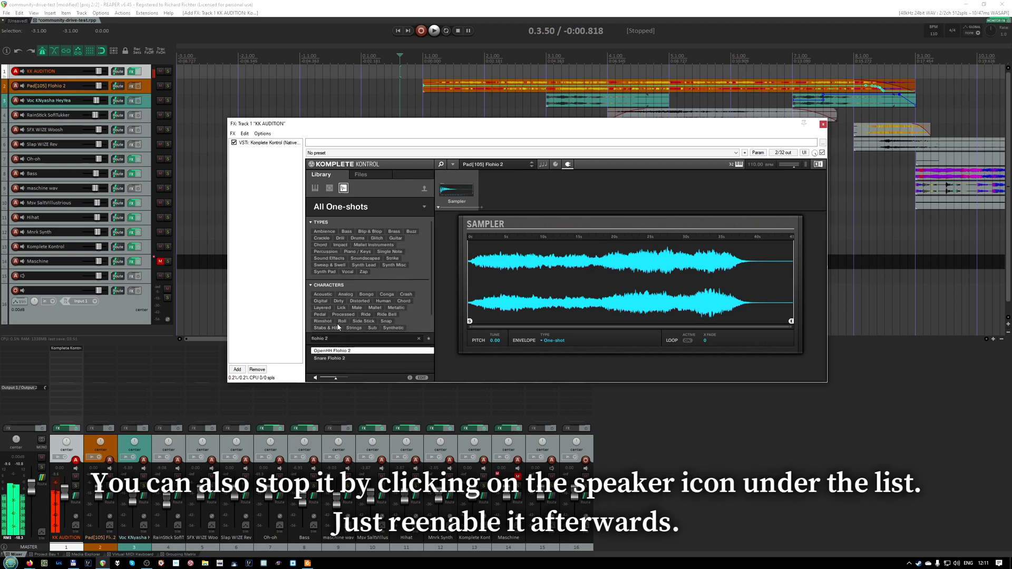
pyautogui.click(330, 358)
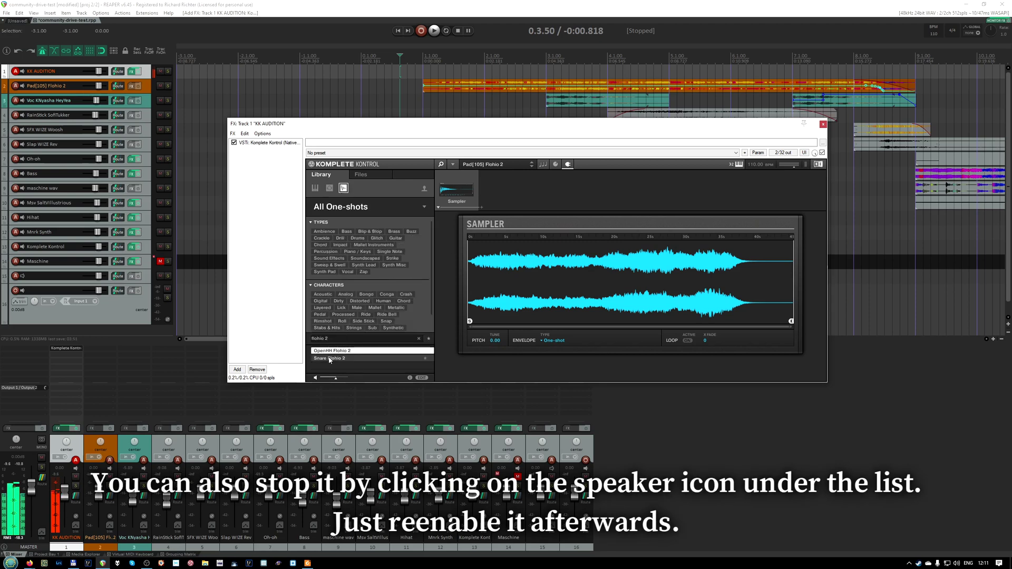
pyautogui.click(329, 188)
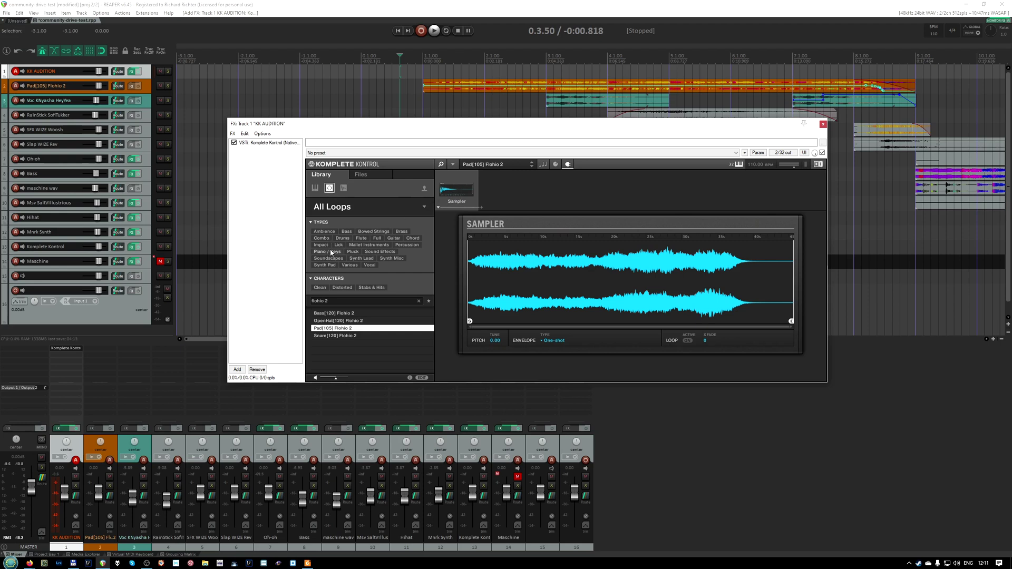
# Load the [PRIS]2 instrument preset, then reload the Pad[105] Flohio 2 loop.
pyautogui.click(314, 189)
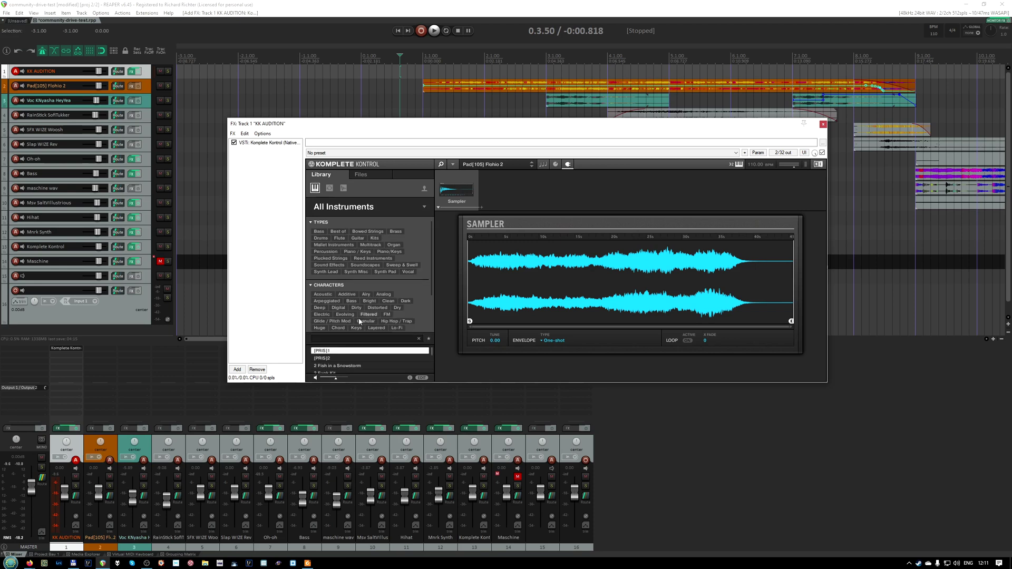
pyautogui.click(364, 357)
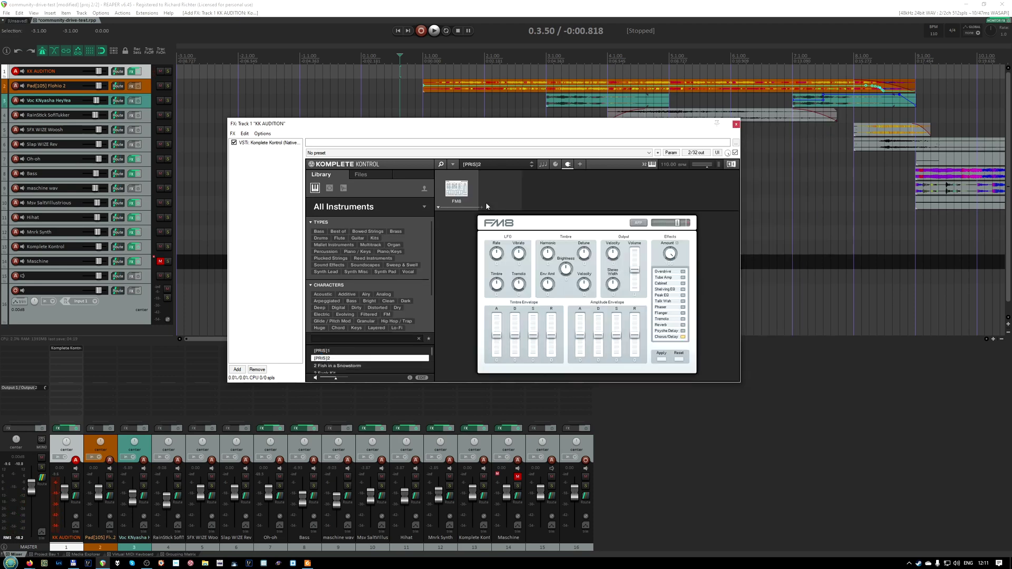
pyautogui.click(329, 188)
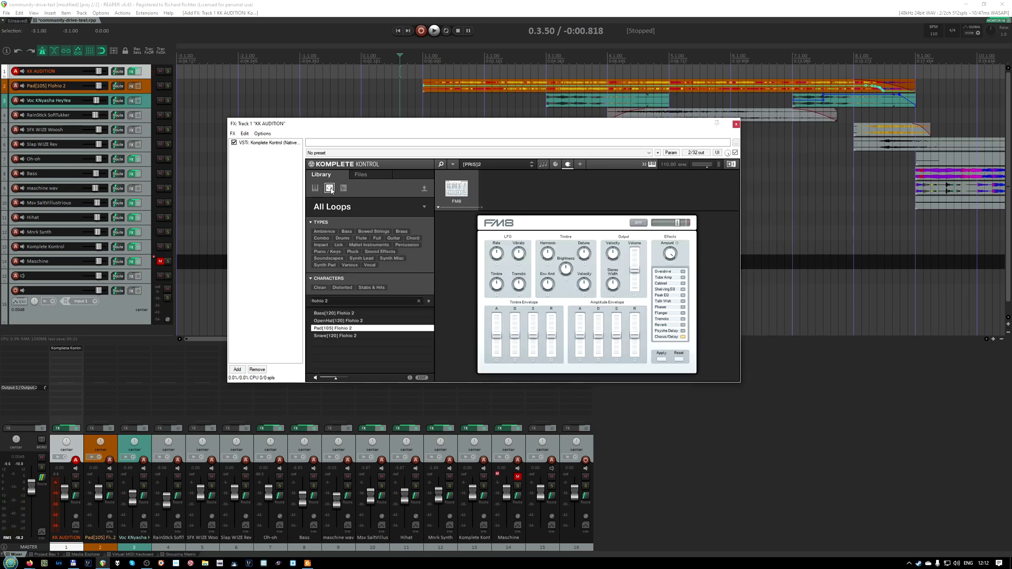
pyautogui.click(336, 328)
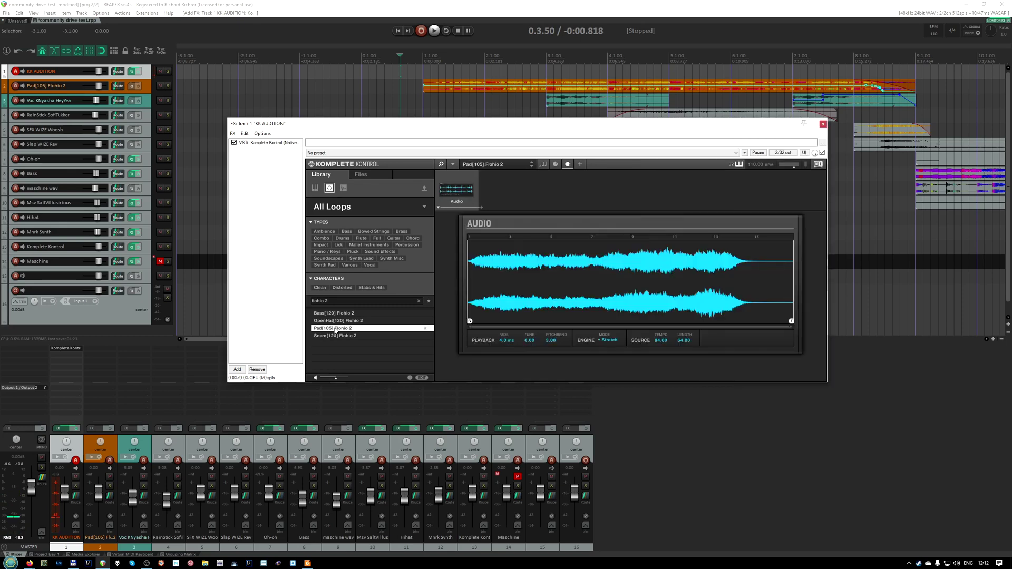
# Try an instrument and the Snare Flohio 2 one-shot, then return to the loops library.
pyautogui.click(315, 188)
pyautogui.click(331, 358)
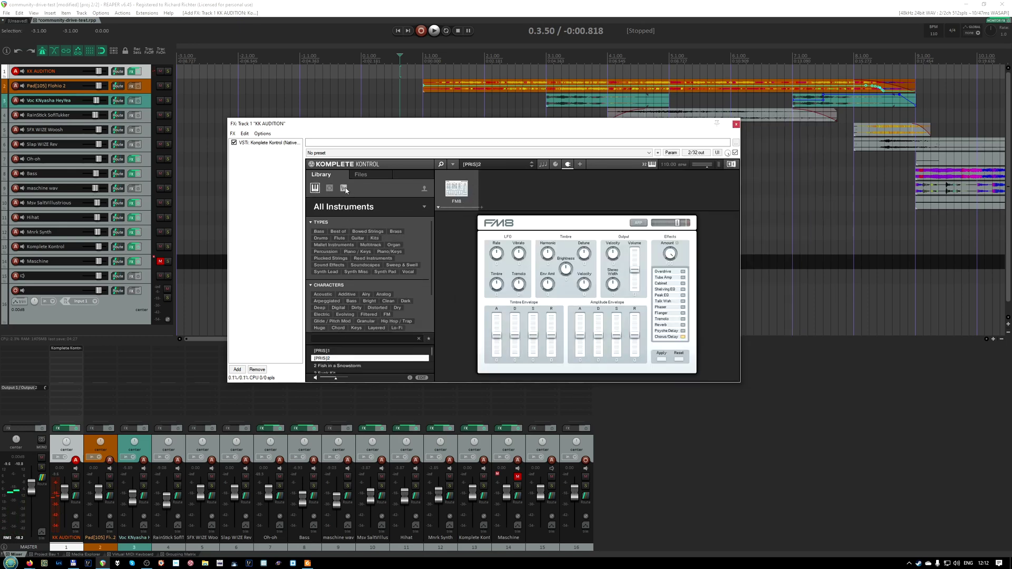
pyautogui.click(343, 188)
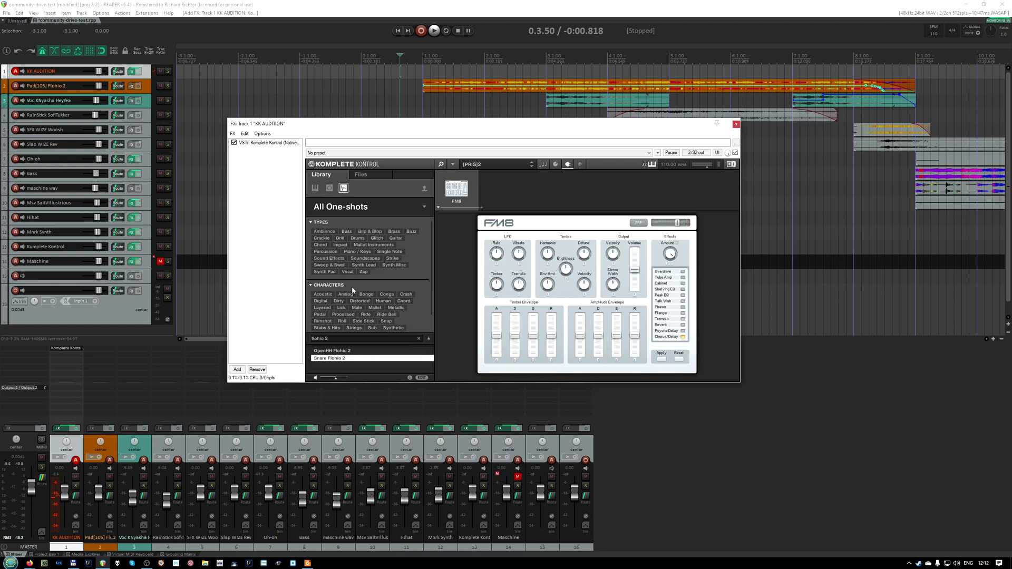
pyautogui.click(329, 358)
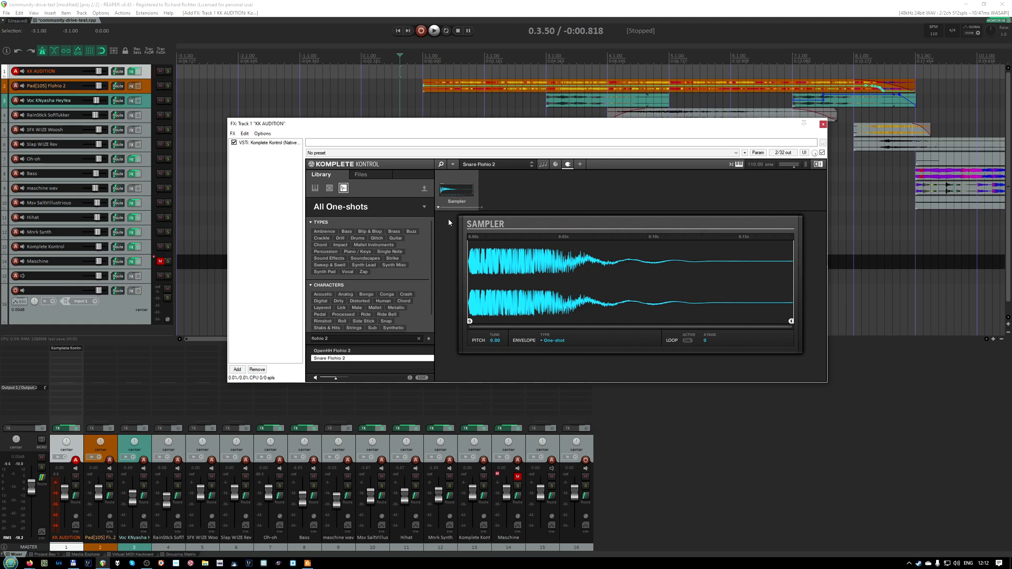
pyautogui.click(329, 188)
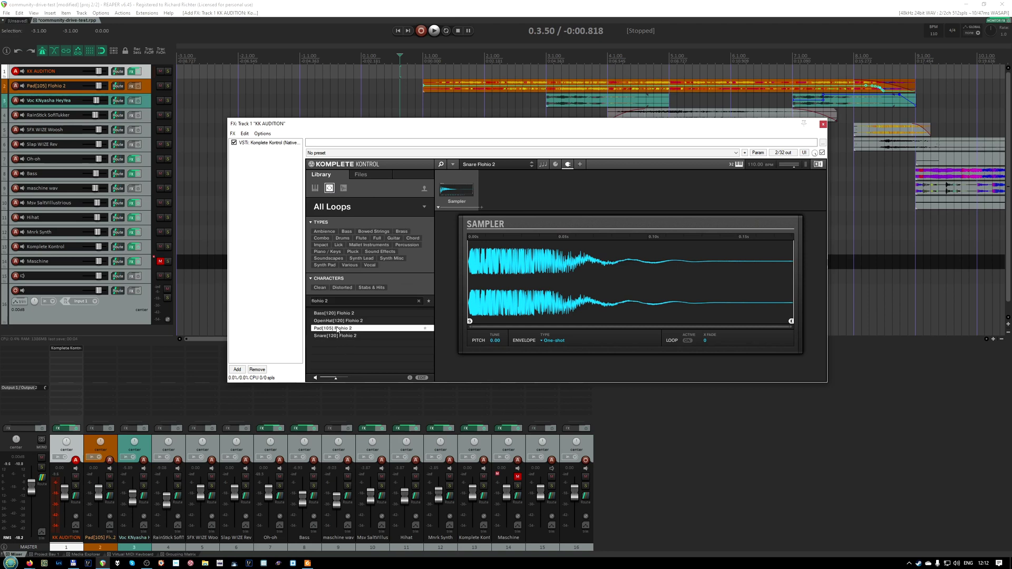
# Swap the Sampler module for the Audio module on the loaded loop.
pyautogui.click(438, 208)
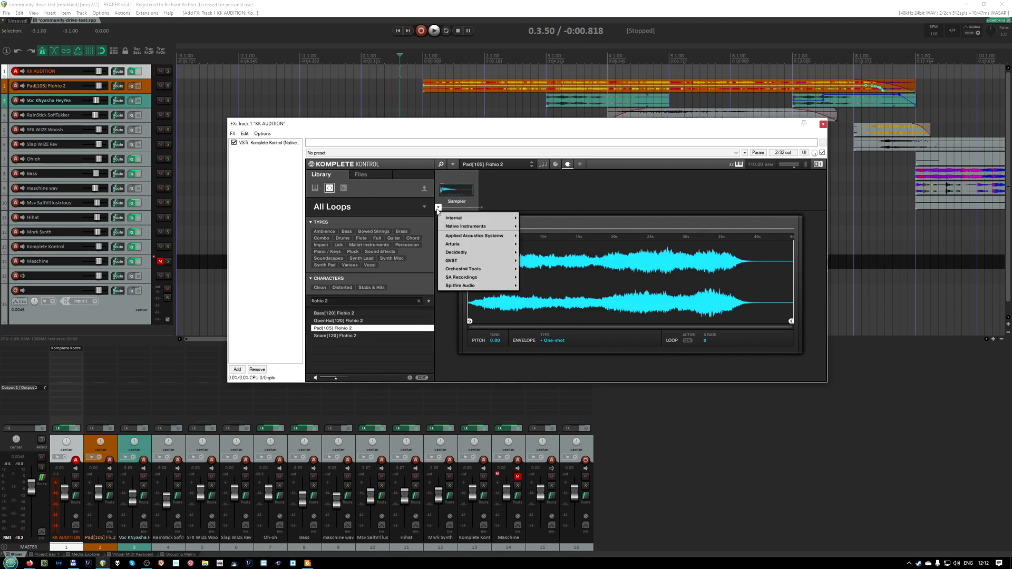
pyautogui.moveTo(500, 214)
pyautogui.click(534, 217)
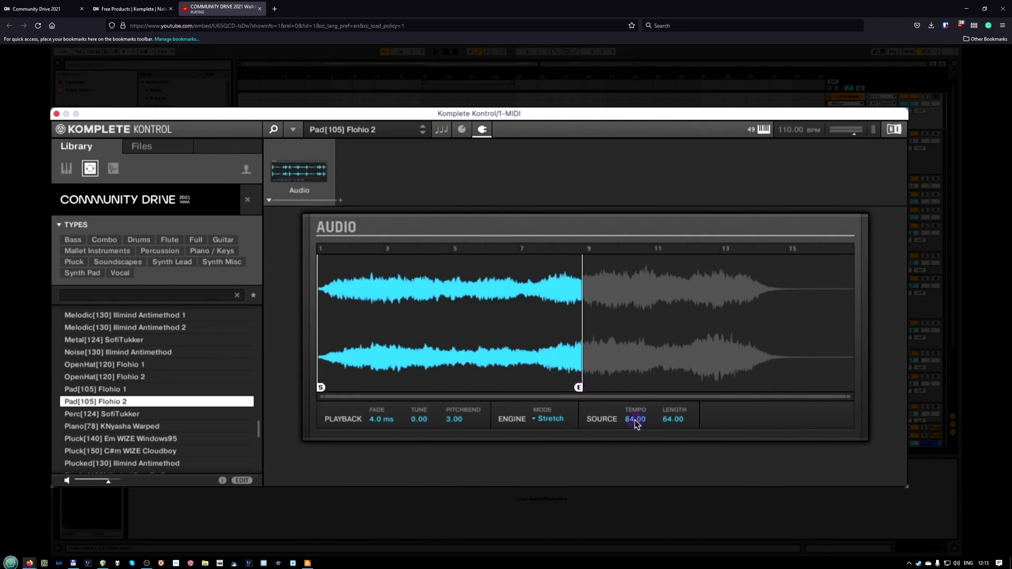
# Review the walkthrough's Audio engine settings for Pad[105] Flohio 2, then return to REAPER.
pyautogui.moveTo(523, 304)
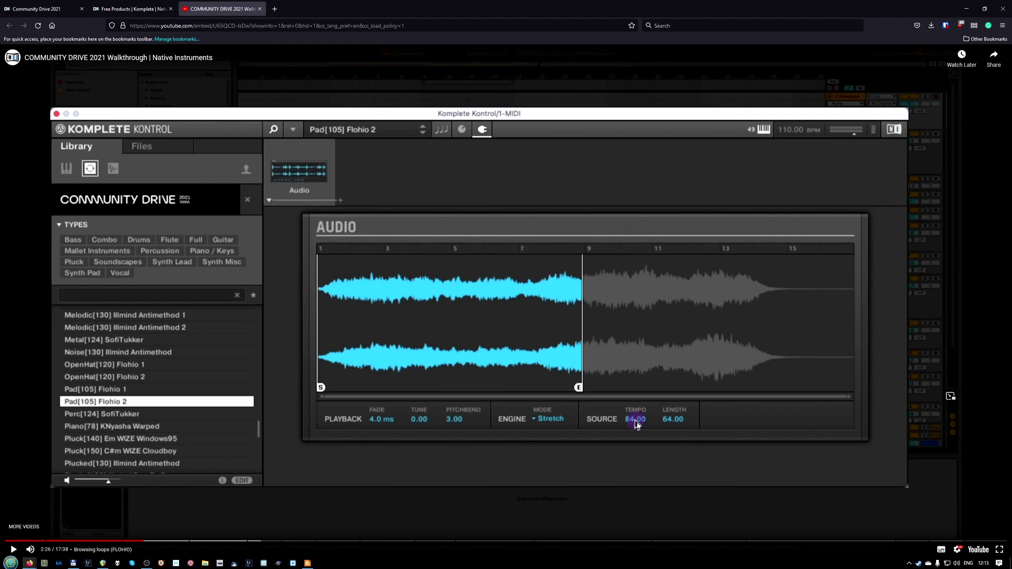
pyautogui.hotkey('alt', 'Tab')
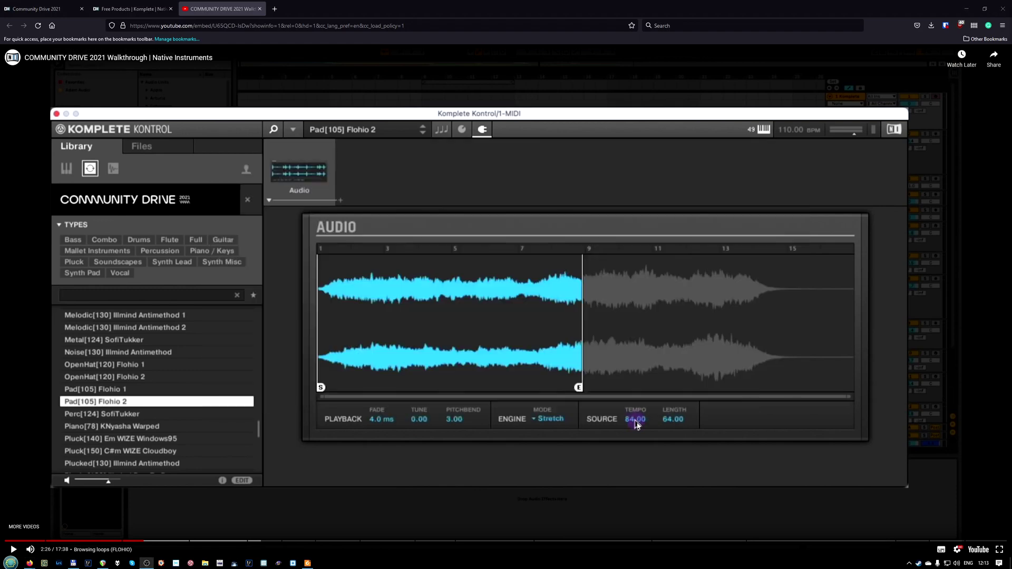
pyautogui.hotkey('alt', 'Tab')
pyautogui.hotkey('alt', 'Tab')
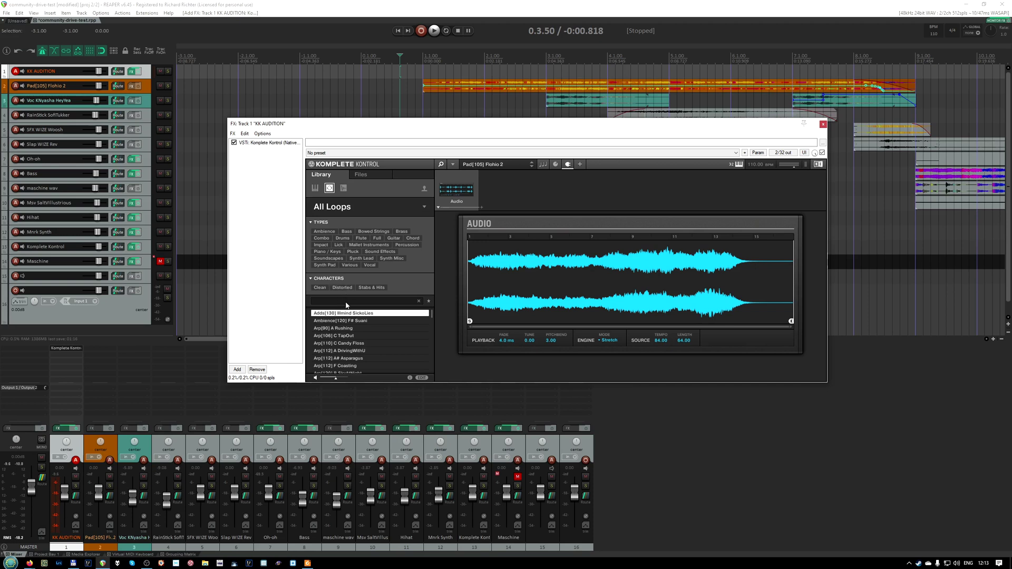
# Search loops for 'flohi' and load Pad[105] Flohio 2 after trying Flohio 1.
pyautogui.write('flohi')
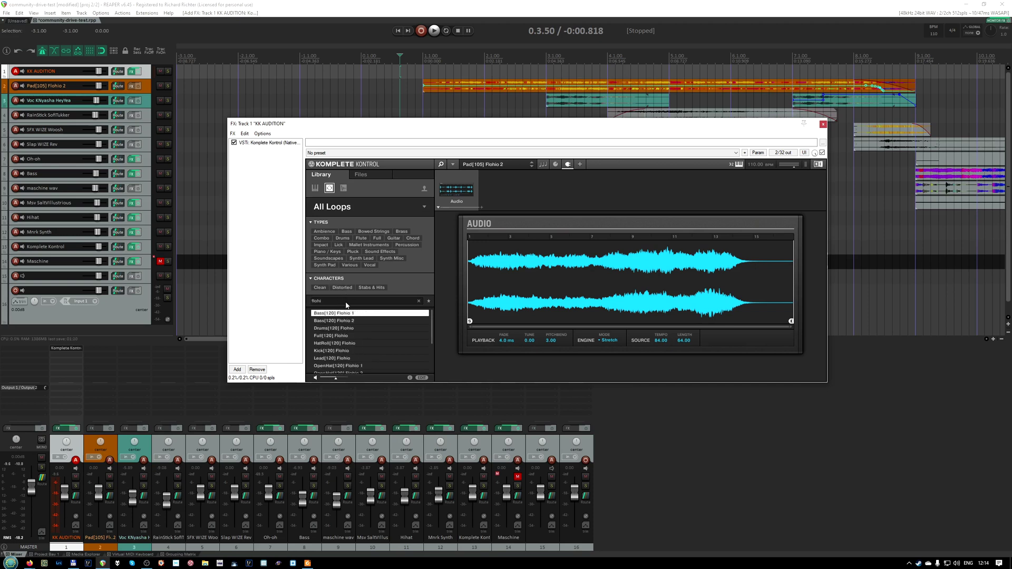
pyautogui.scroll(-2, 355, 353)
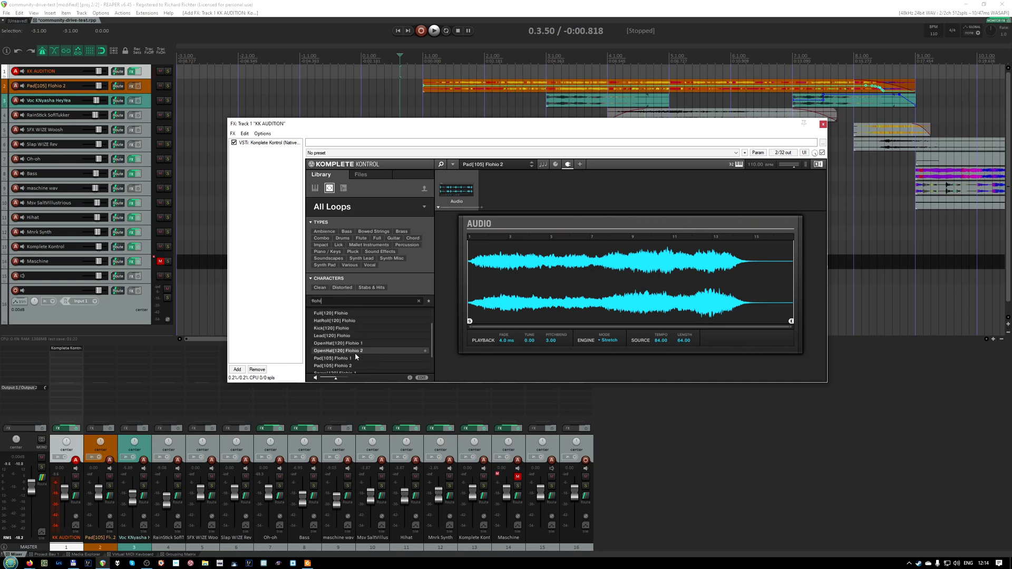
pyautogui.click(328, 358)
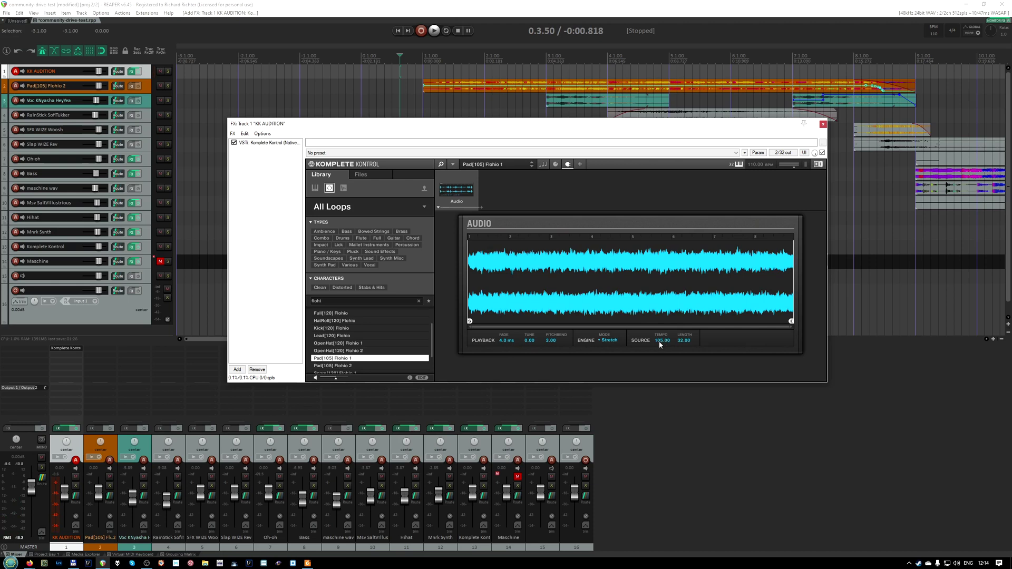
pyautogui.click(323, 366)
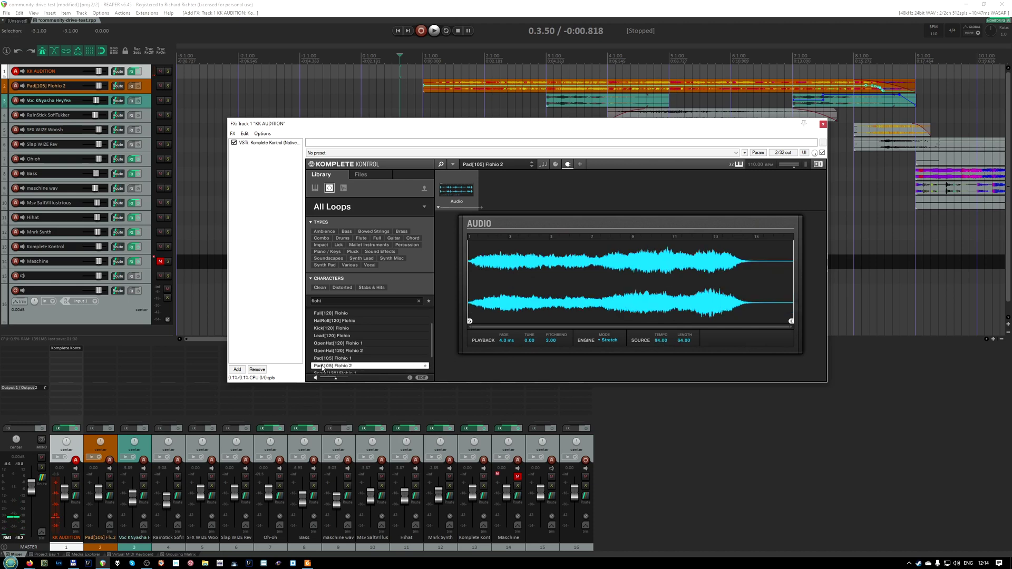
# Set the loop's source tempo to 105, making its length 80.
pyautogui.doubleClick(661, 341)
pyautogui.write('105')
pyautogui.press('Return')
pyautogui.hotkey('alt', 'Tab')
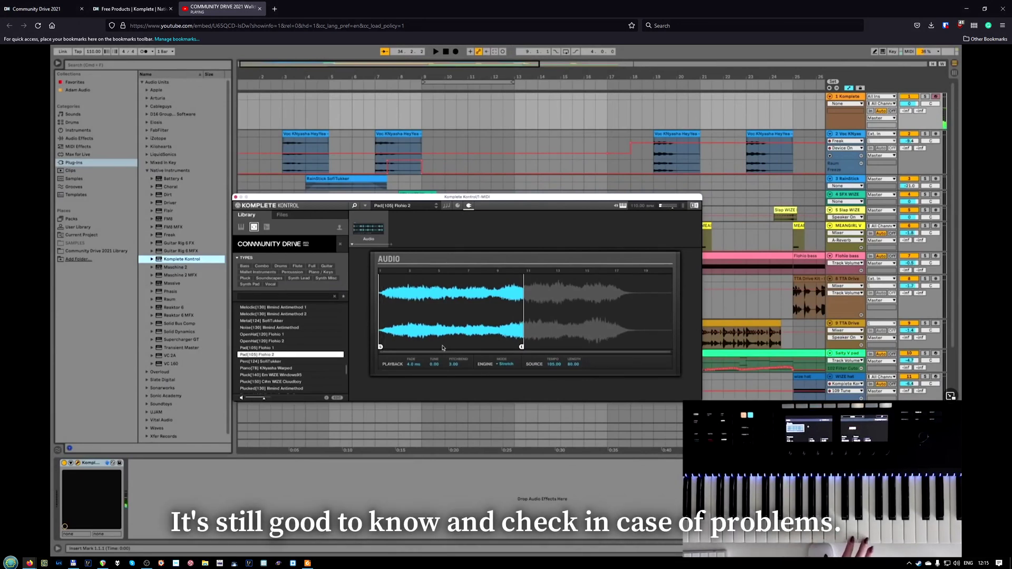
pyautogui.click(641, 326)
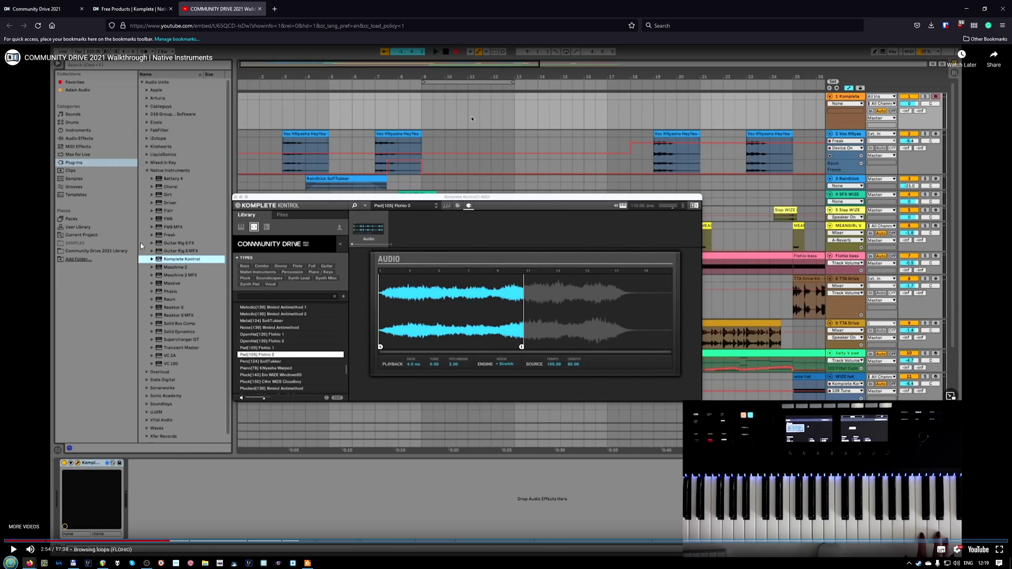
pyautogui.click(141, 245)
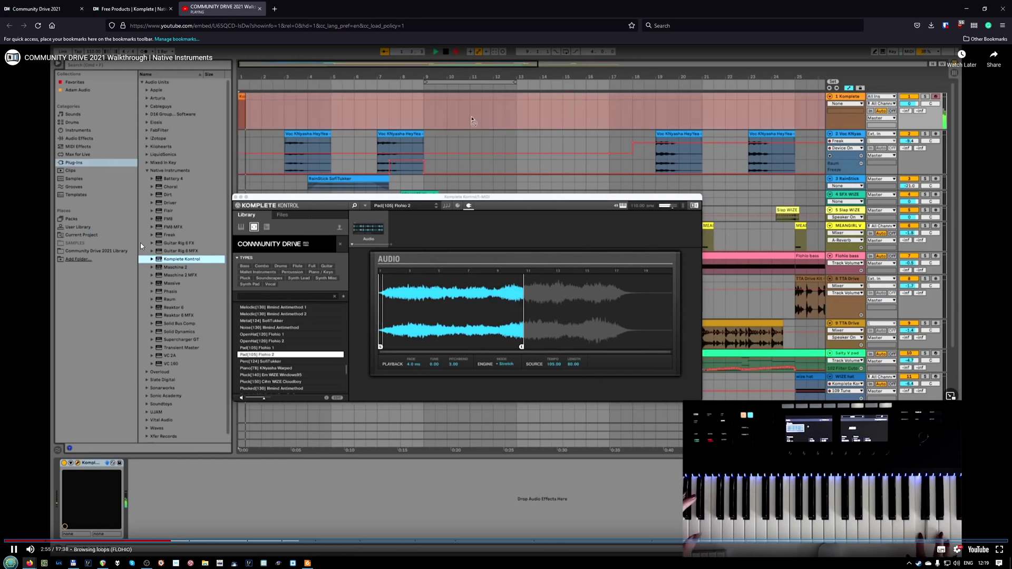
pyautogui.press('space')
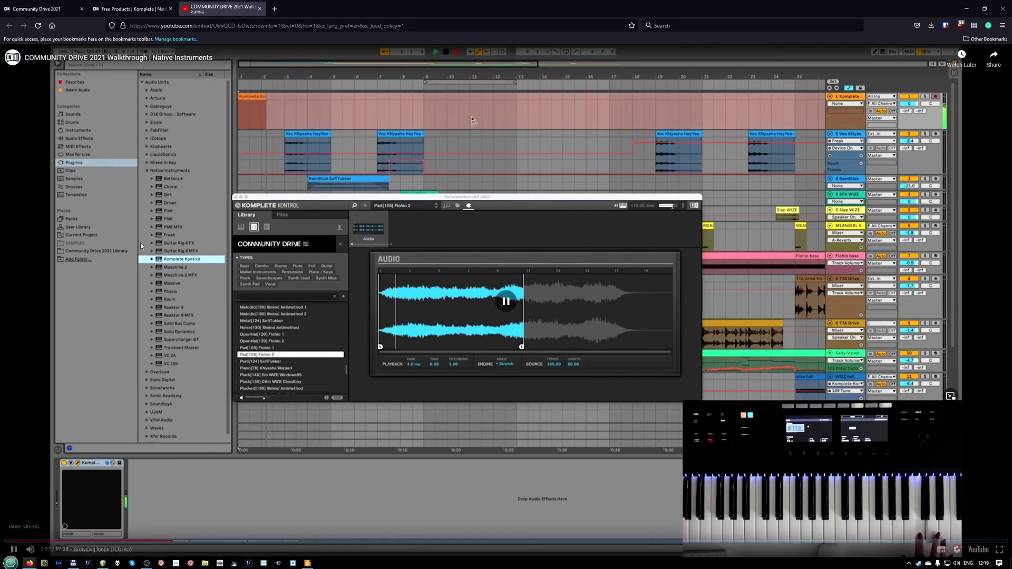
pyautogui.press('Right')
pyautogui.press('space')
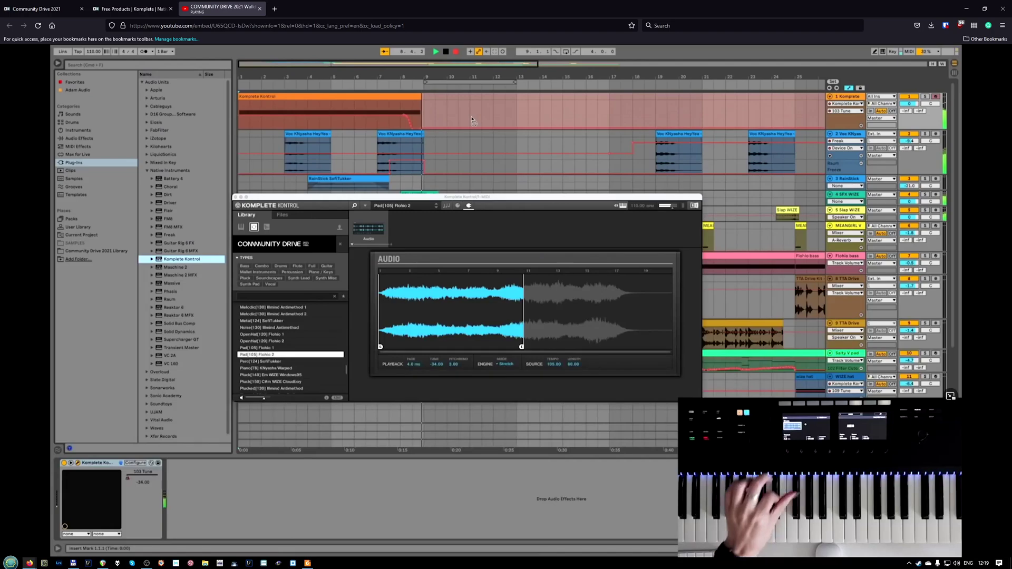
pyautogui.moveTo(141, 245)
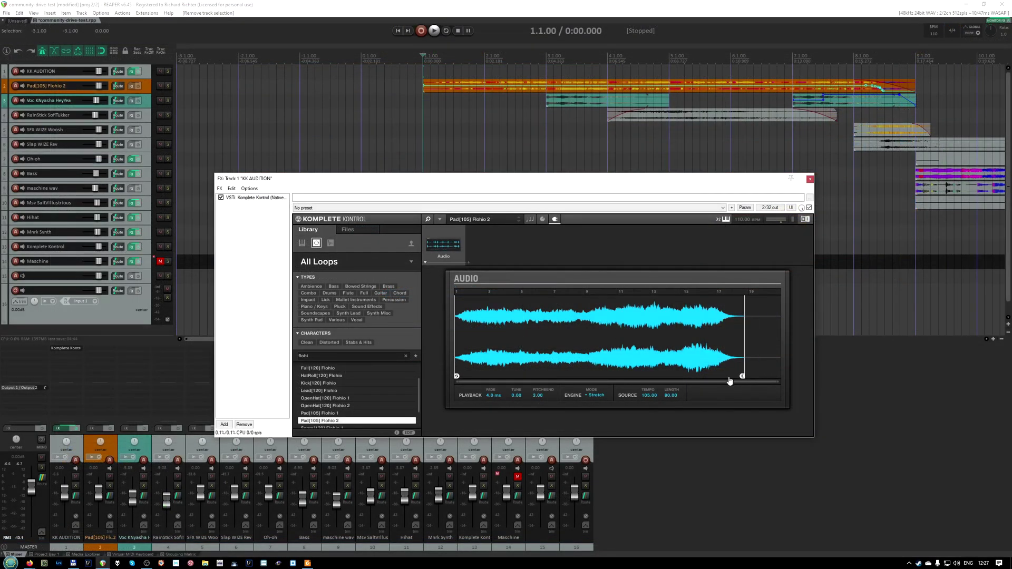
# Move the Pad[105] Flohio 2 loop's end marker to bar 11, then select the KK AUDITION track.
pyautogui.moveTo(729, 379)
pyautogui.mouseDown()
pyautogui.moveTo(625, 380)
pyautogui.moveTo(619, 389)
pyautogui.mouseUp()
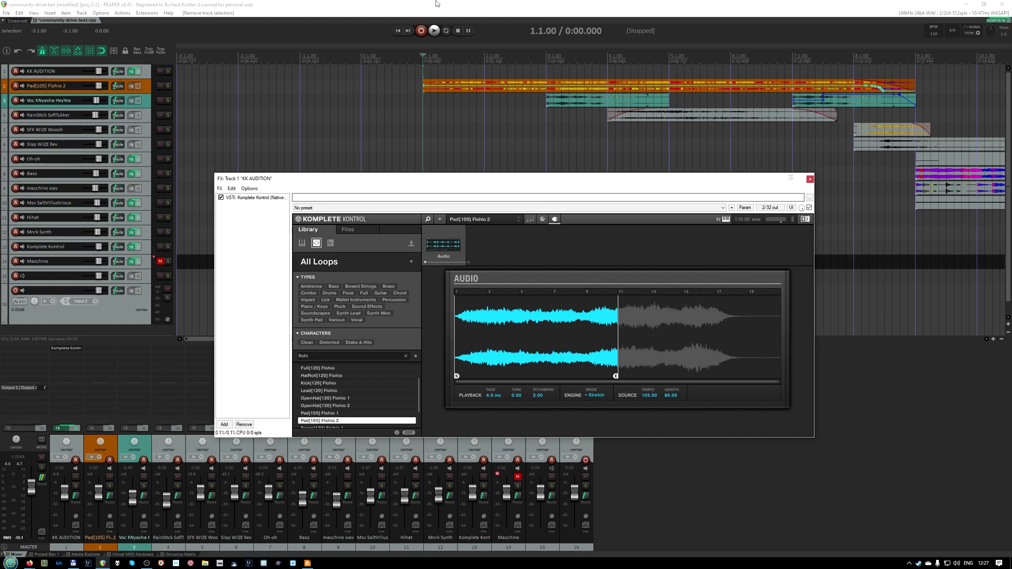
pyautogui.click(493, 69)
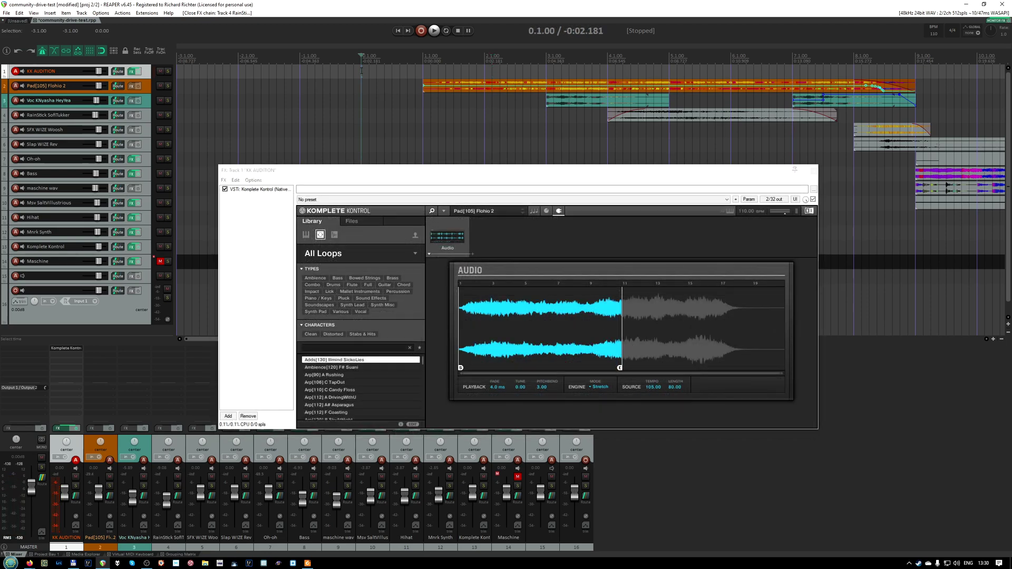
# Record the soloed KK AUDITION loop from bar 1, then switch to the Komplete Kontrol manual.
pyautogui.click(423, 70)
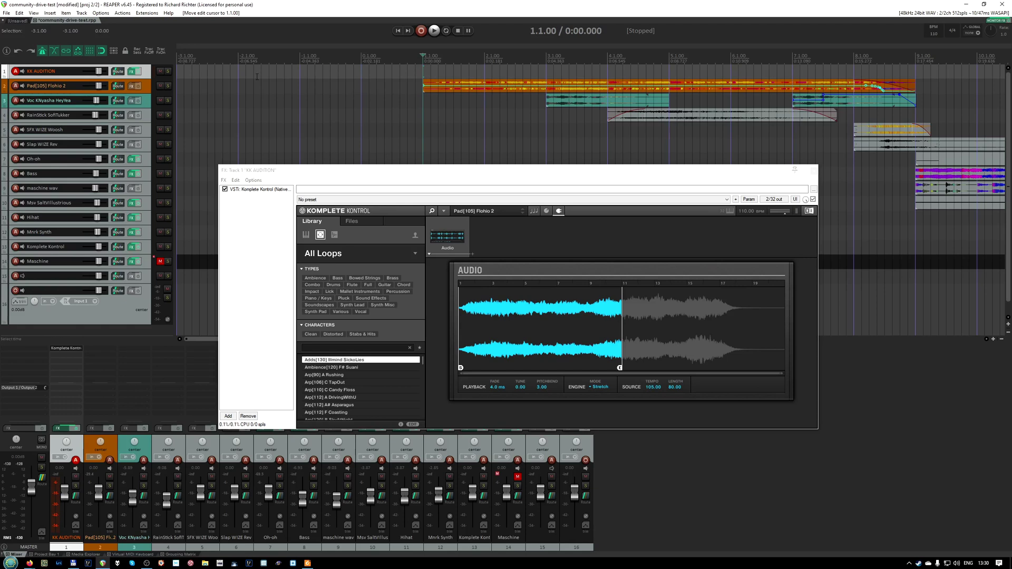
pyautogui.click(167, 71)
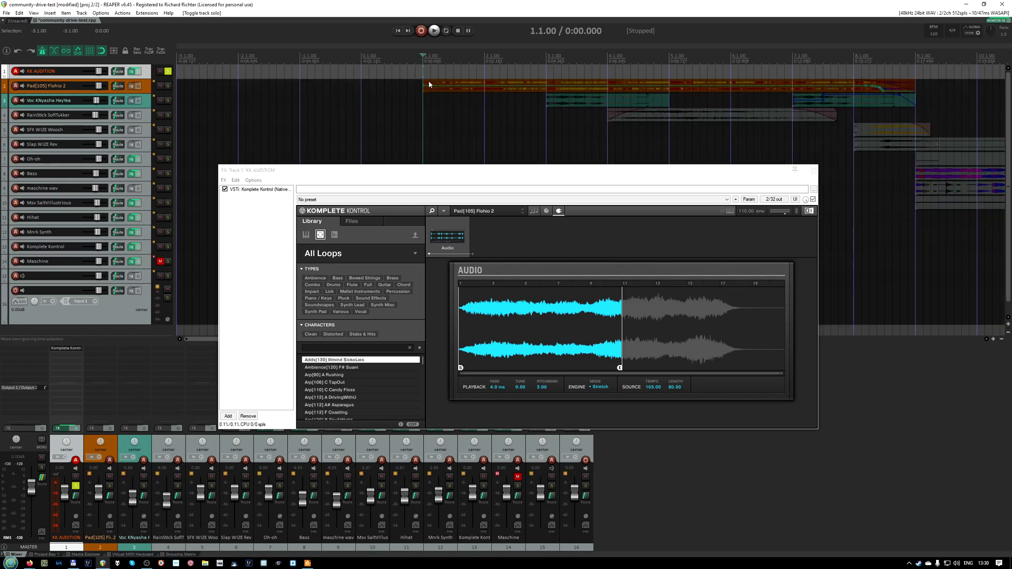
pyautogui.hotkey('ctrl', 'r')
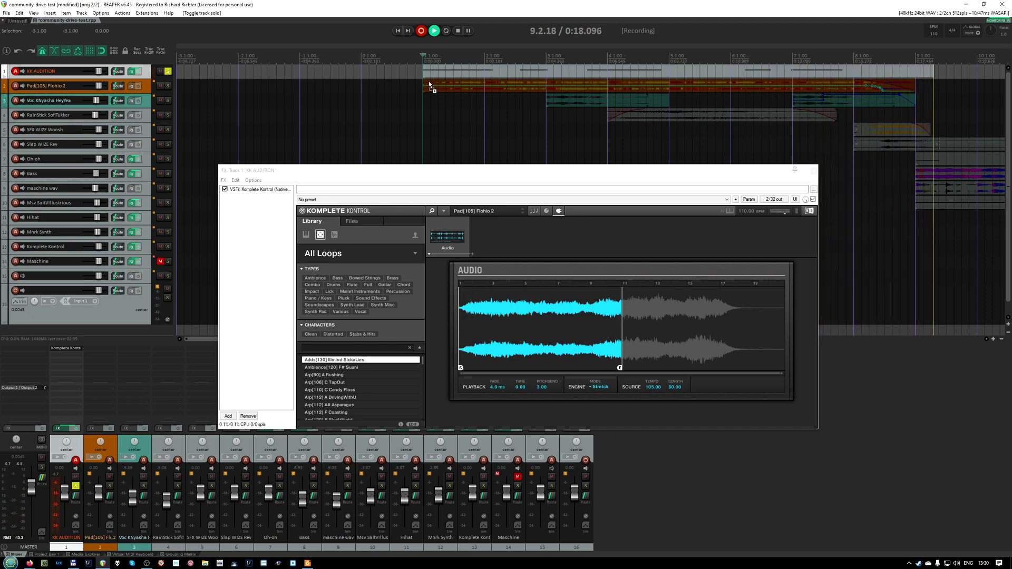
pyautogui.press('space')
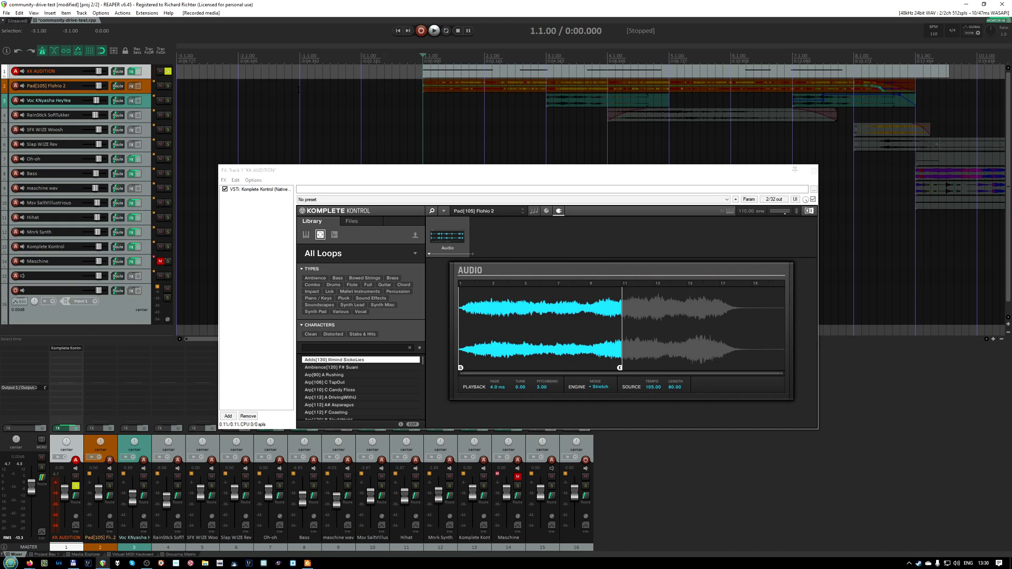
pyautogui.click(385, 70)
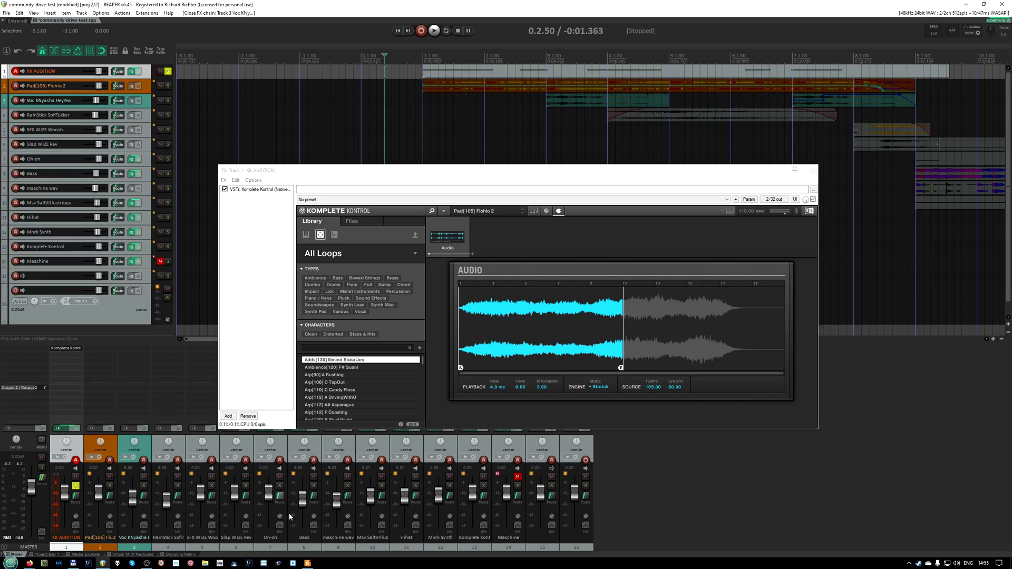
pyautogui.click(307, 563)
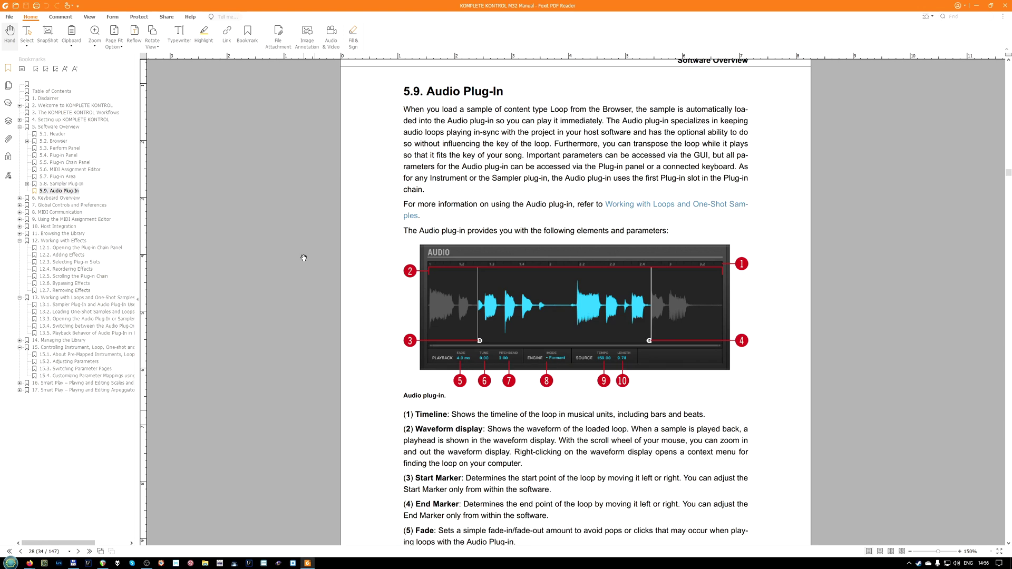
# Leave the manual's 5.9 Audio Plug-In section and return to the REAPER project.
pyautogui.hotkey('alt', 'Tab')
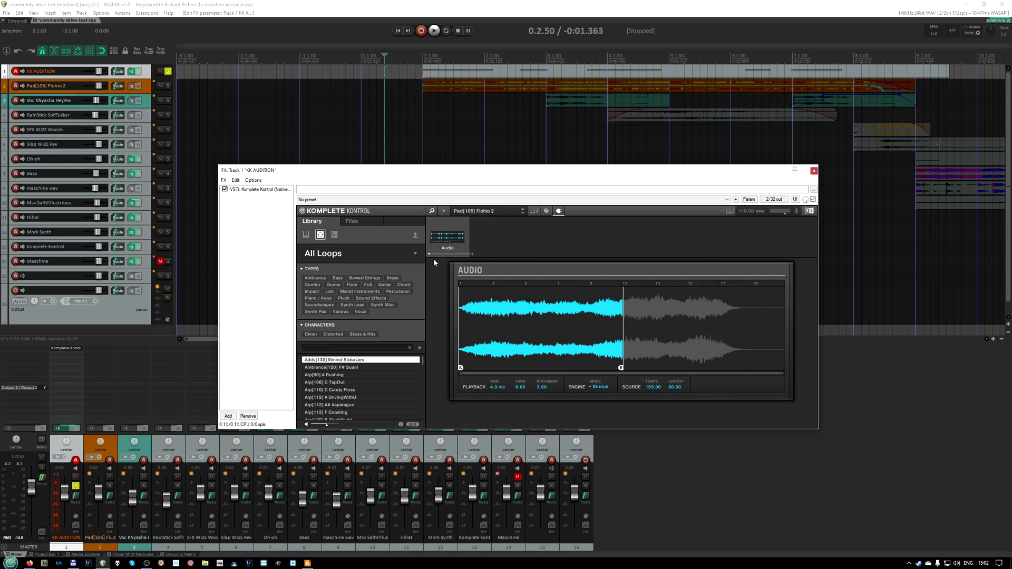
# Swap the Audio slot for the Native Instruments Sampler and set its envelope type to ADSR.
pyautogui.click(429, 254)
pyautogui.moveTo(474, 273)
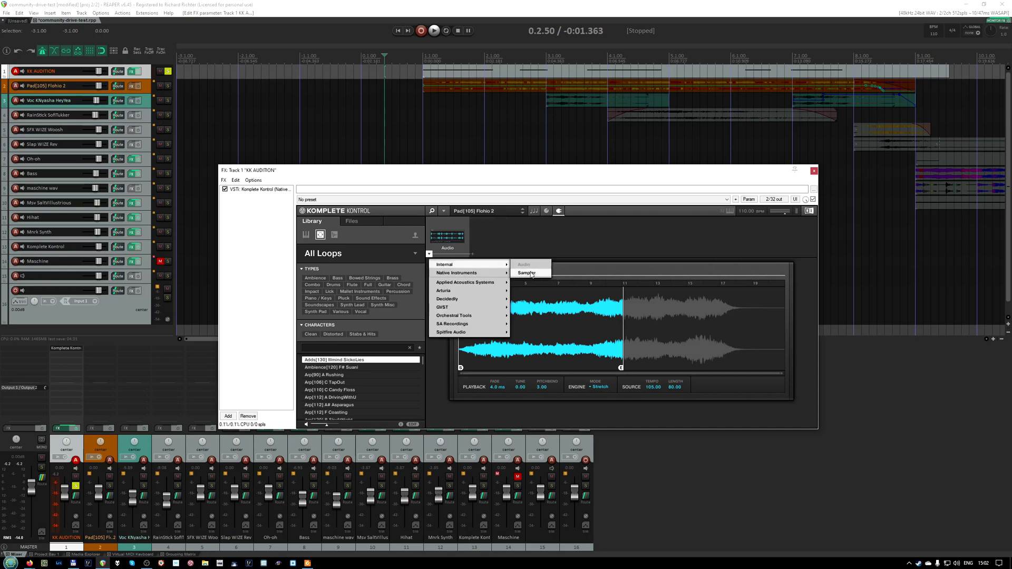
pyautogui.click(527, 273)
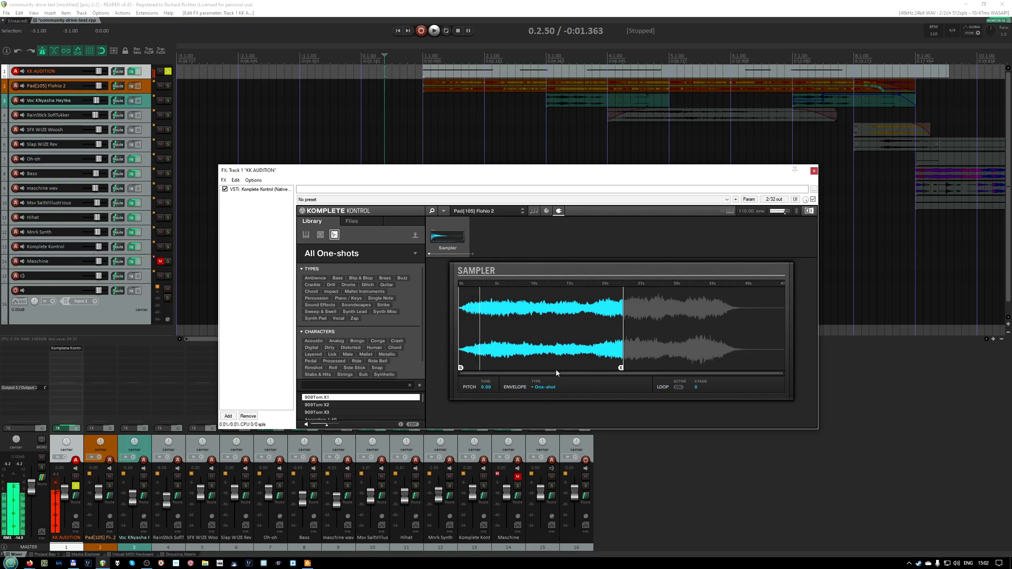
pyautogui.click(548, 389)
pyautogui.click(551, 408)
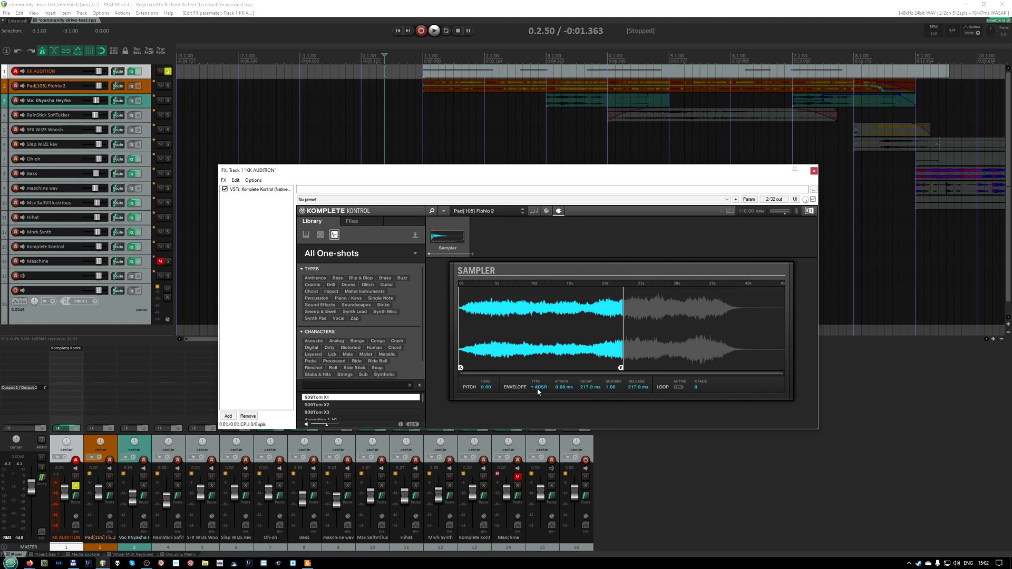
pyautogui.click(537, 388)
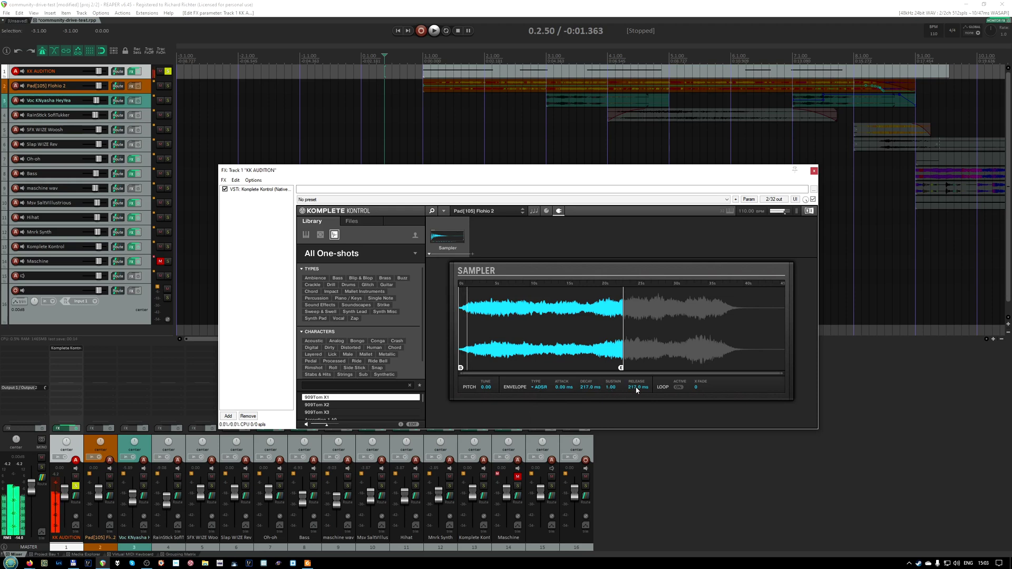
# Cut the Sampler envelope's release to 2.9 ms, leaving decay at 217.0 ms.
pyautogui.moveTo(637, 390); pyautogui.dragTo(637, 422)
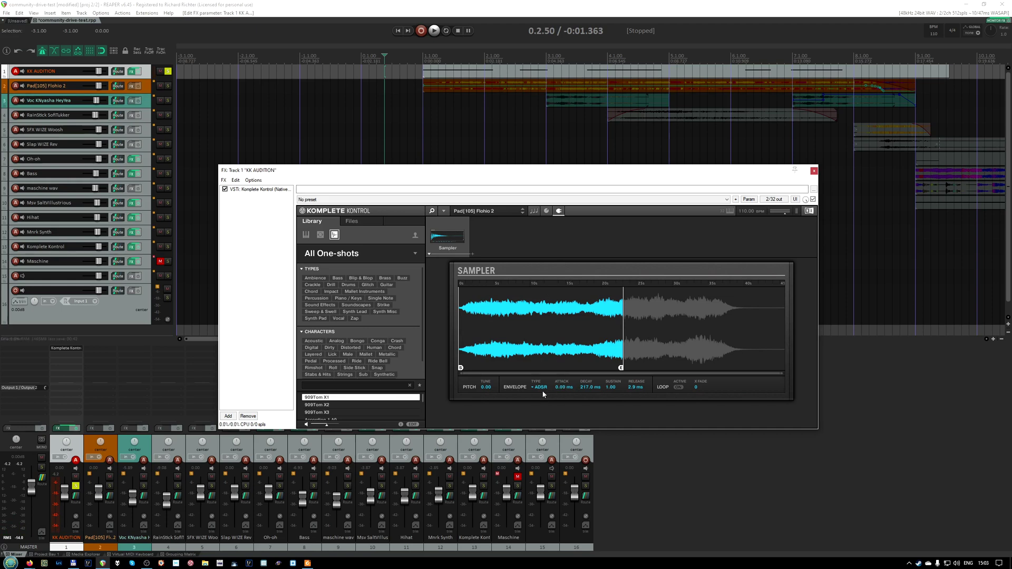
# Delete the old KK AUDITION item and record the Sampler pad afresh from 1.1.00.
pyautogui.click(516, 73)
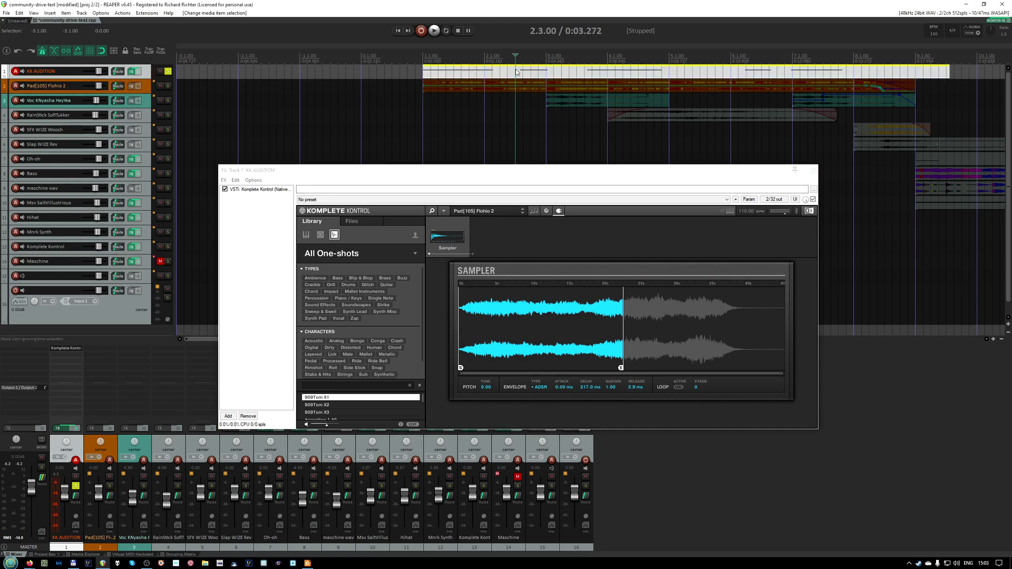
pyautogui.press('Delete')
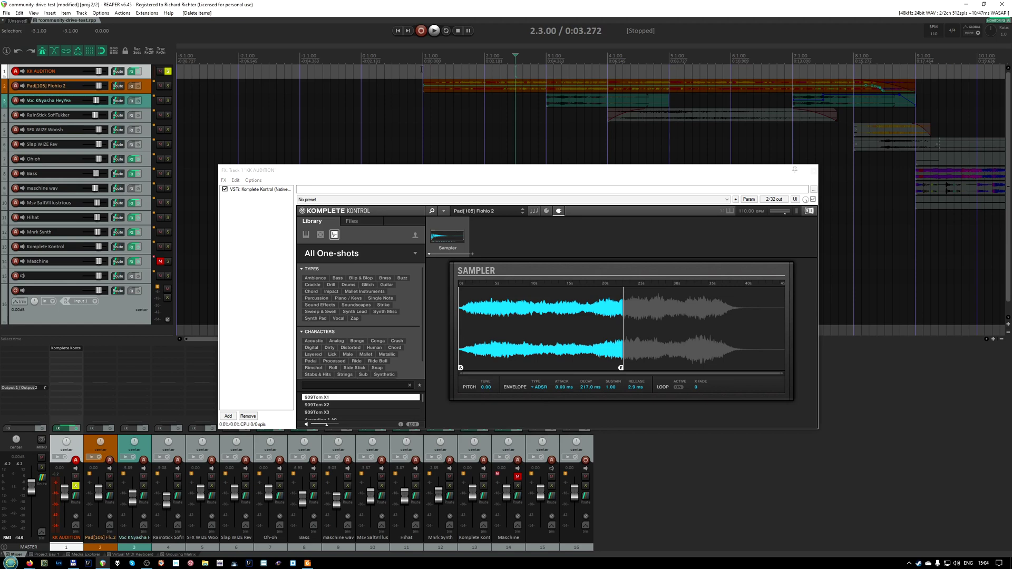
pyautogui.click(421, 68)
pyautogui.hotkey('ctrl', 'r')
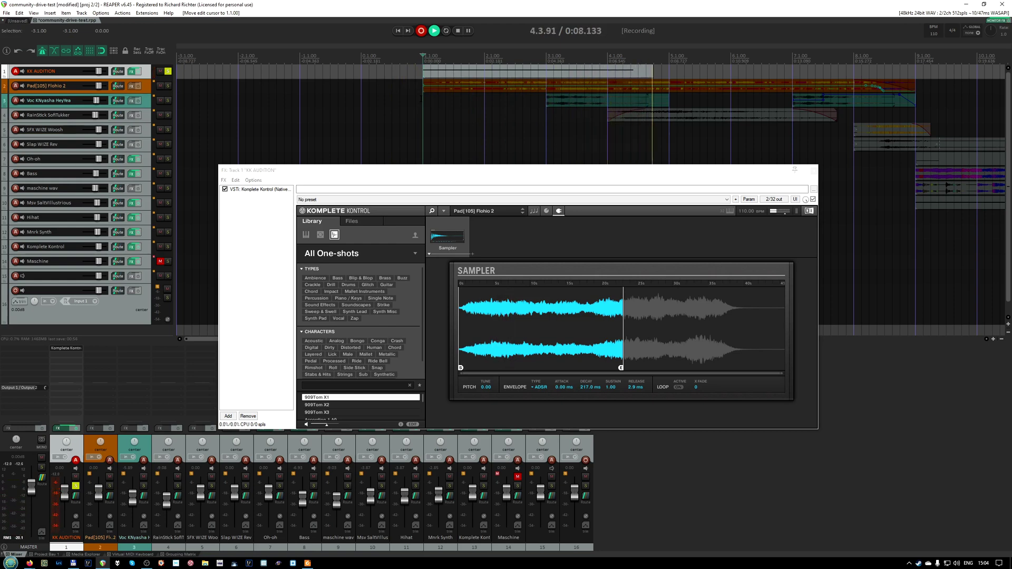
pyautogui.press('space')
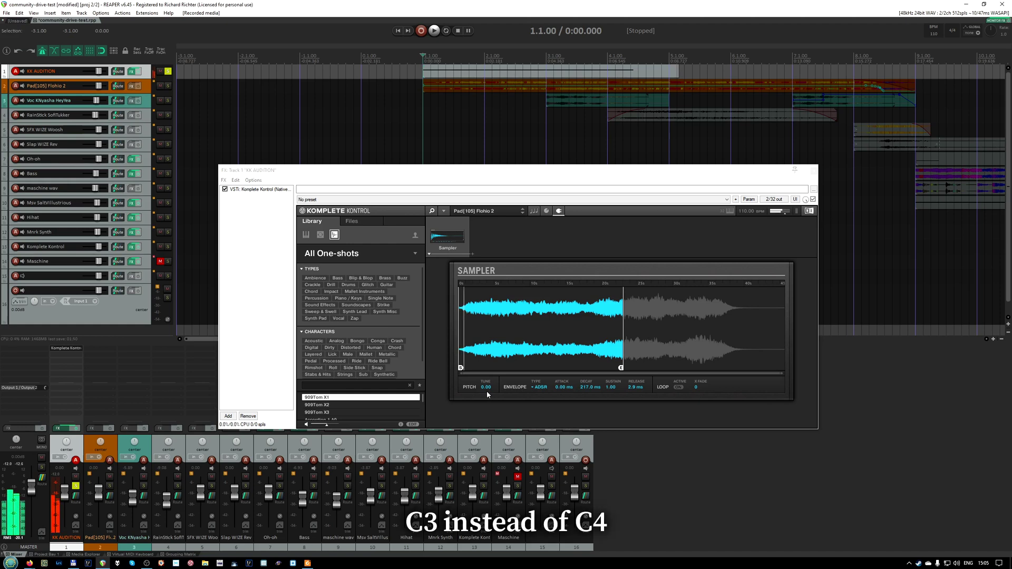
# Raise the Komplete Kontrol Sampler's TUNE value to 12.00.
pyautogui.click(486, 390)
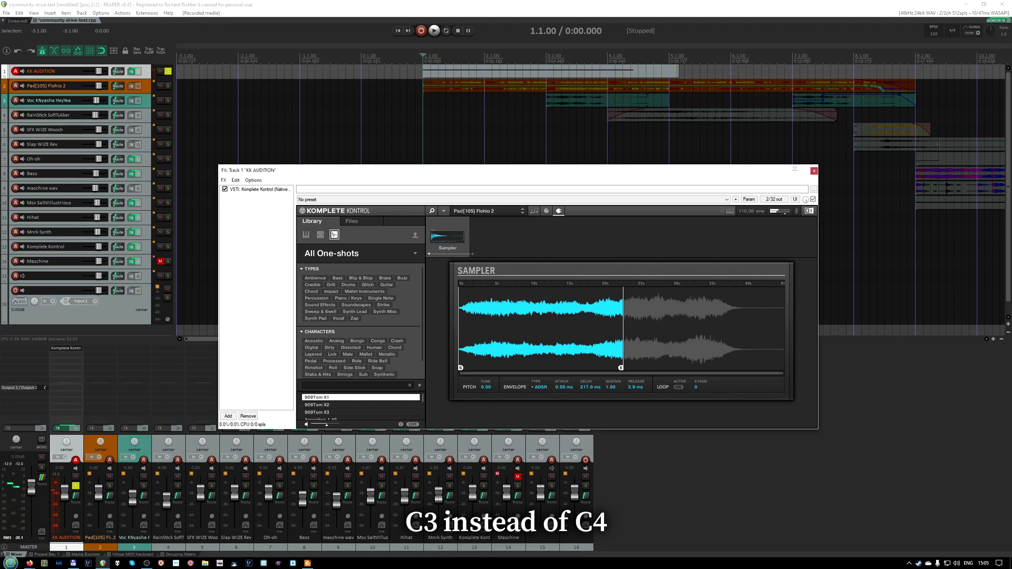
pyautogui.moveTo(486, 390); pyautogui.dragTo(486, 368)
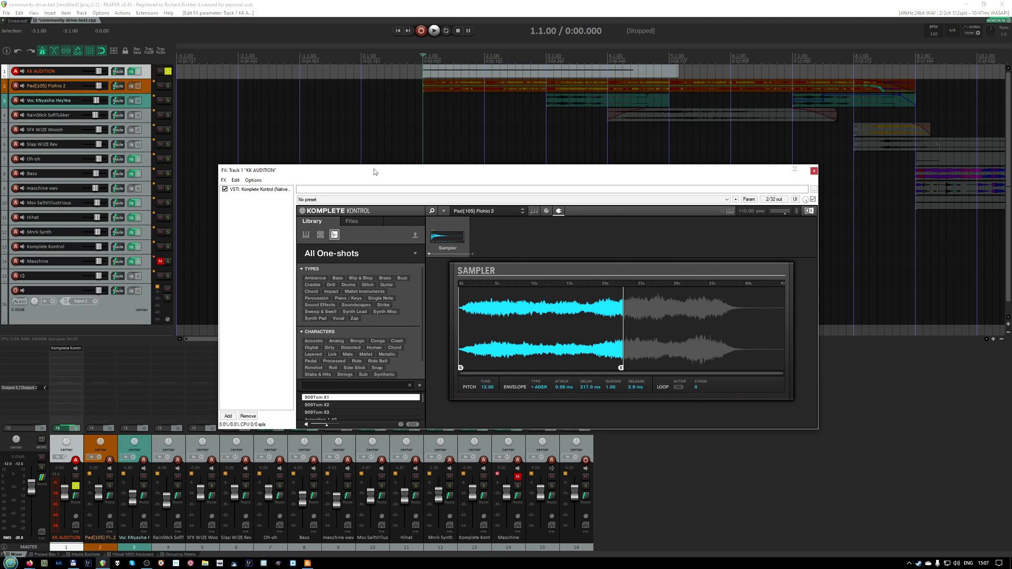
# Check the manual's section 5.8 Sampler Plug-In, then return to REAPER.
pyautogui.click(308, 563)
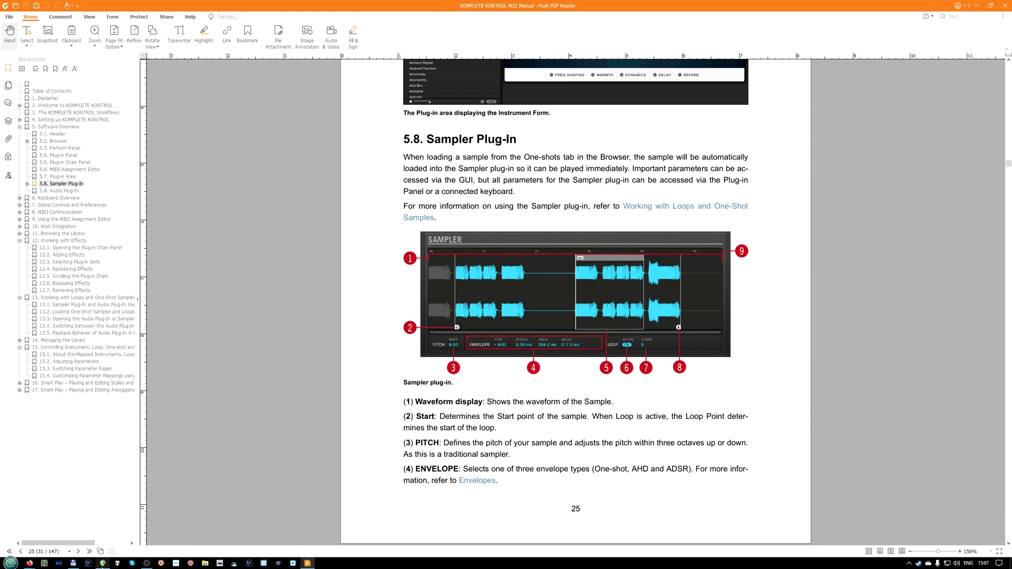
pyautogui.click(116, 563)
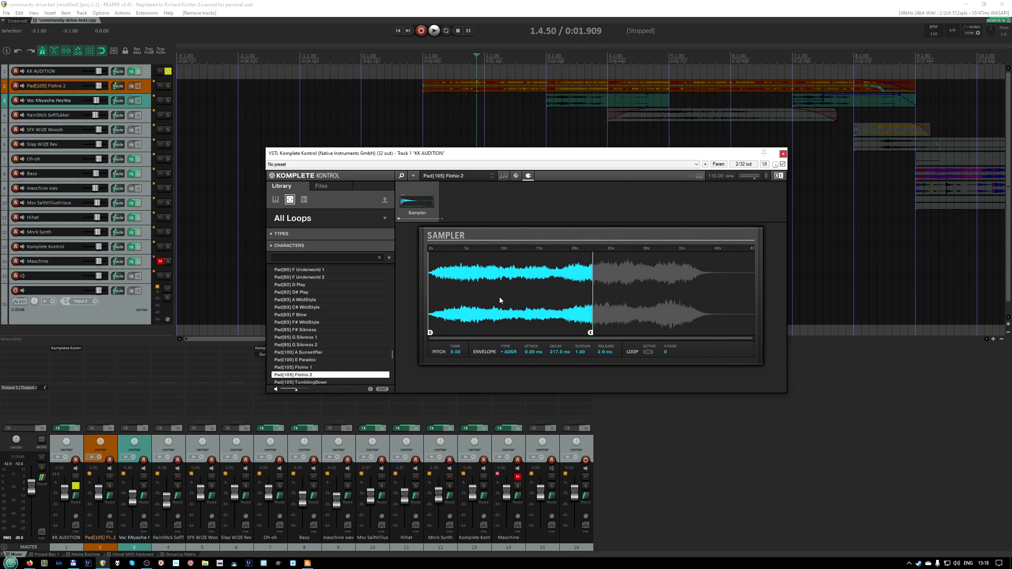
pyautogui.rightClick(475, 278)
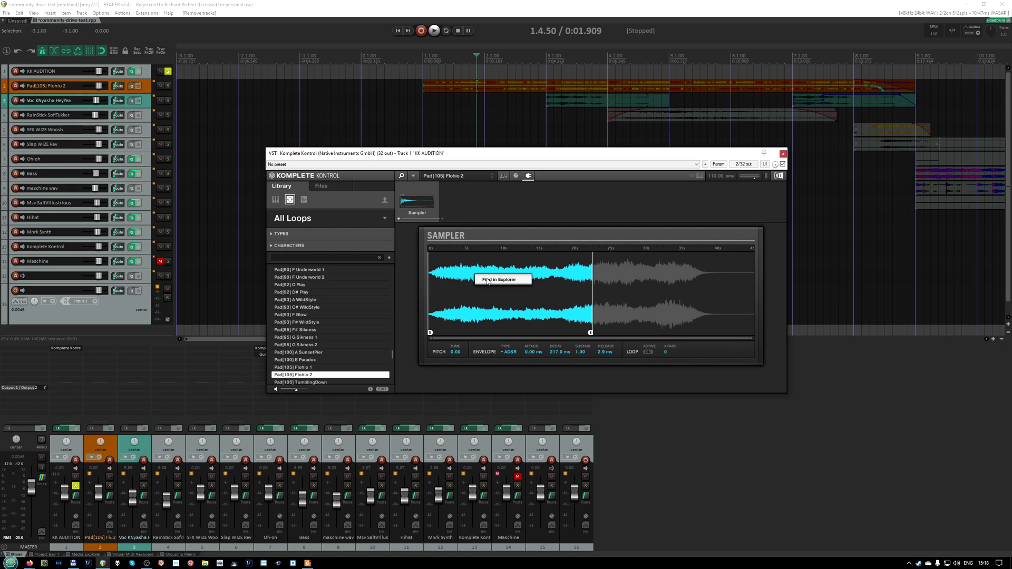
pyautogui.click(487, 282)
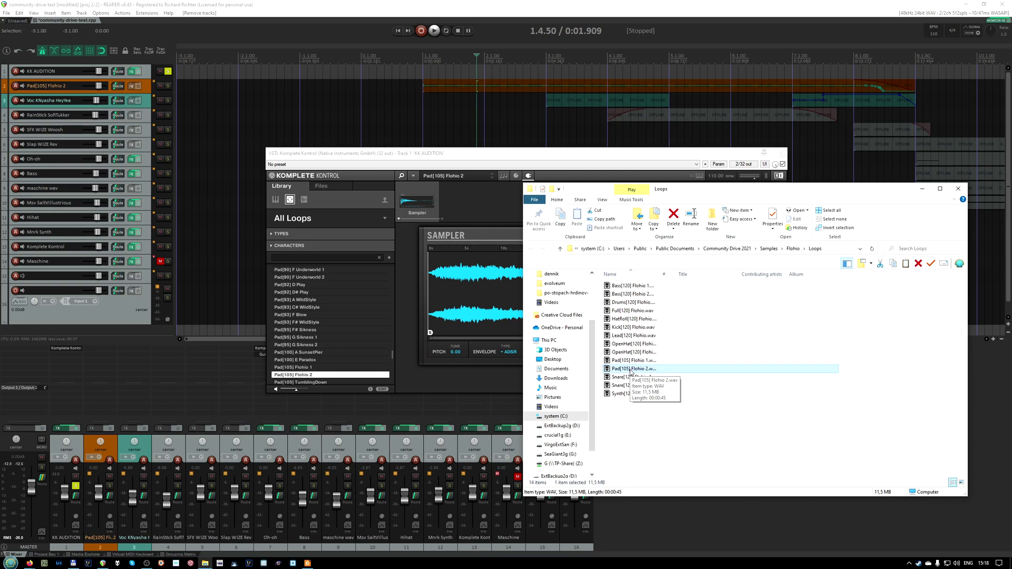
pyautogui.click(958, 188)
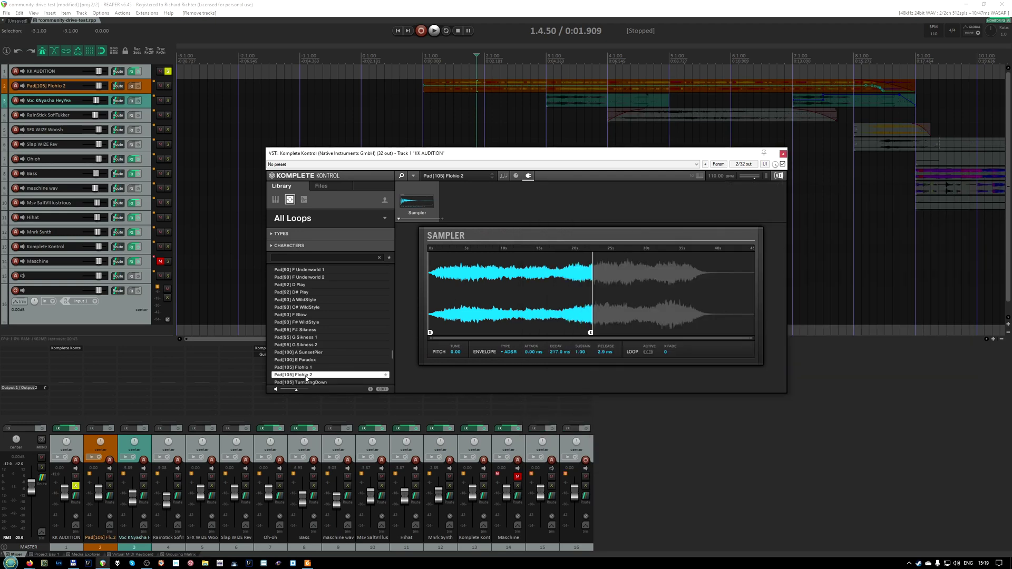
pyautogui.click(148, 75)
# Insert a new track below KK AUDITION and import Pad[105] Flohio 2 onto it.
pyautogui.hotkey('ctrl', 't')
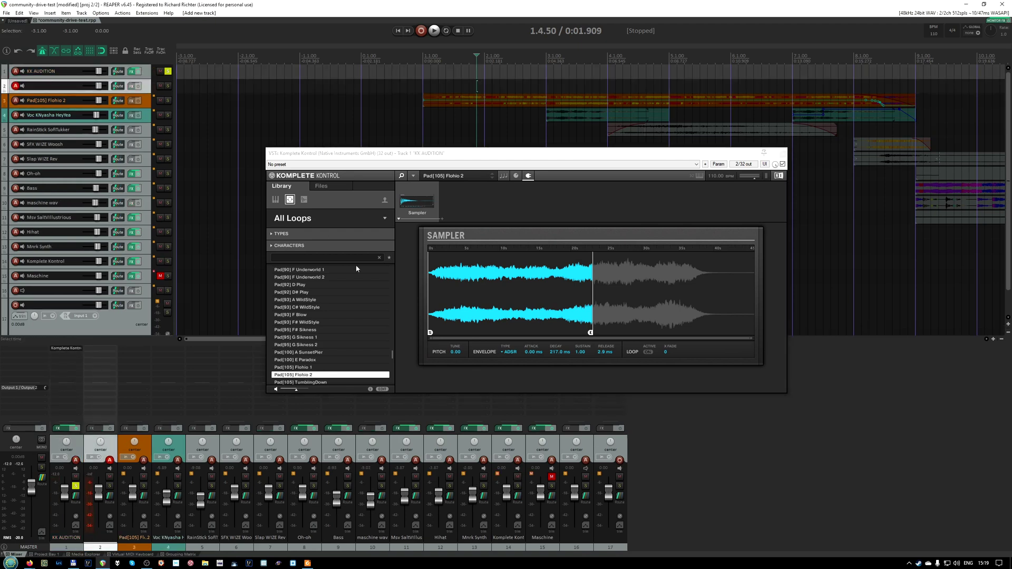
pyautogui.click(295, 376)
pyautogui.moveTo(296, 375); pyautogui.dragTo(423, 91)
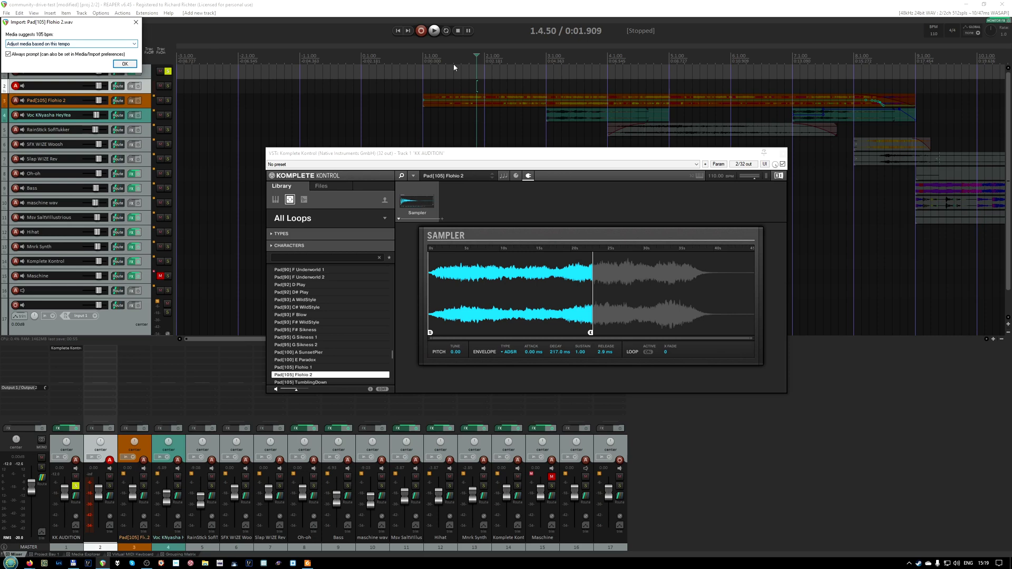
pyautogui.click(122, 64)
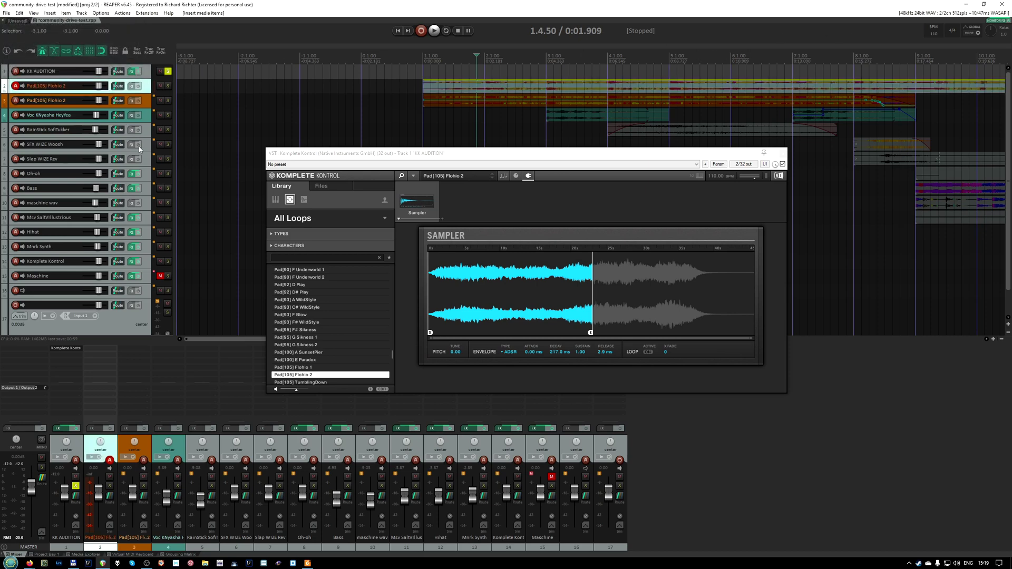
# Solo the Pad[105] Flohio 2 track instead of KK AUDITION and play it from the start.
pyautogui.click(167, 85)
pyautogui.click(168, 71)
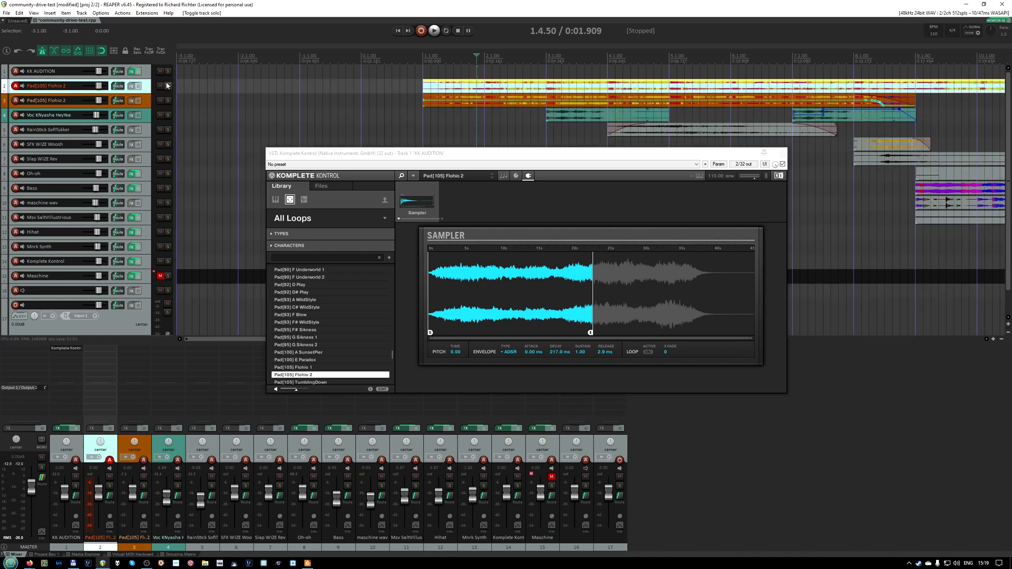
pyautogui.click(394, 71)
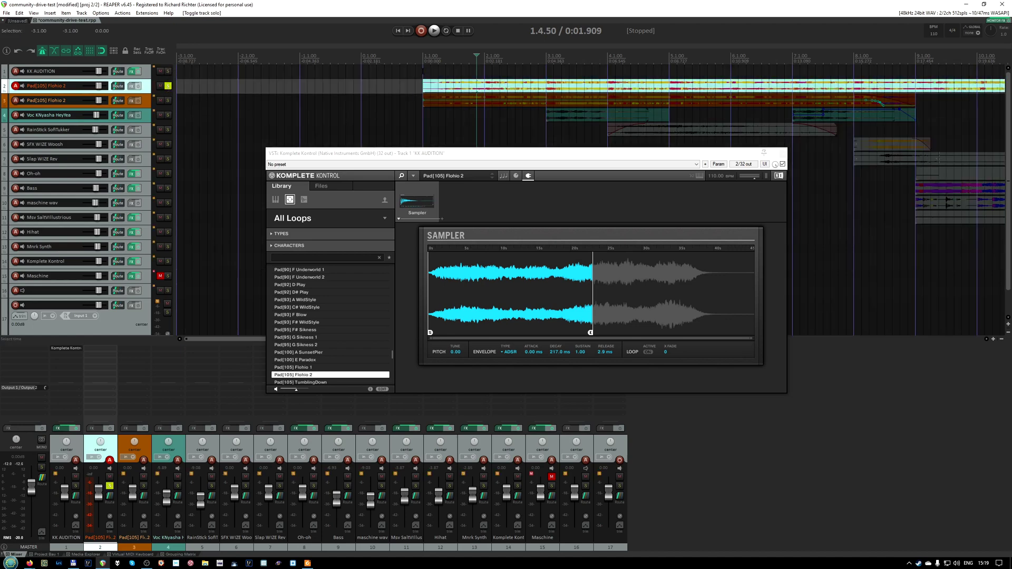
pyautogui.press('space')
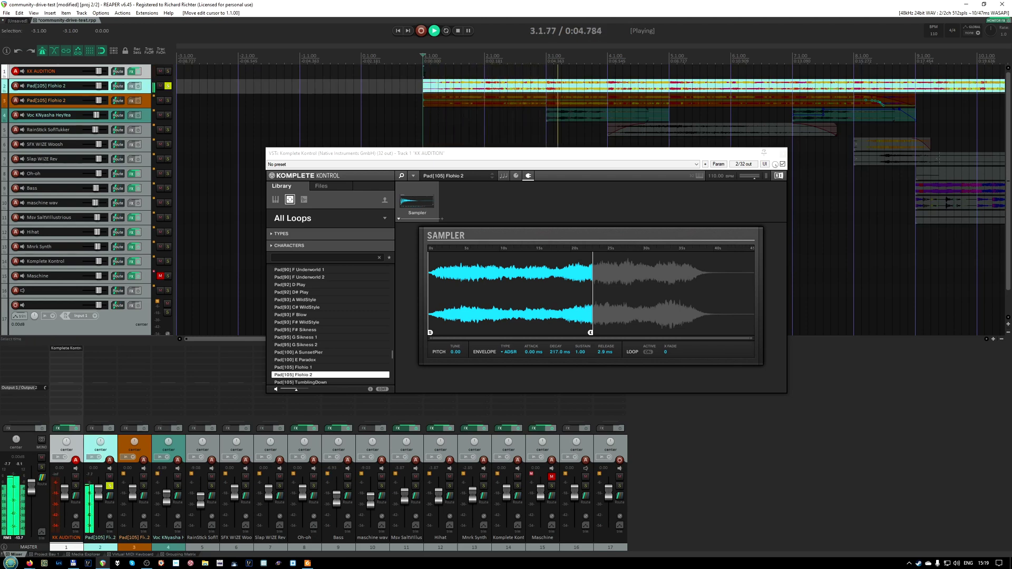
pyautogui.press('space')
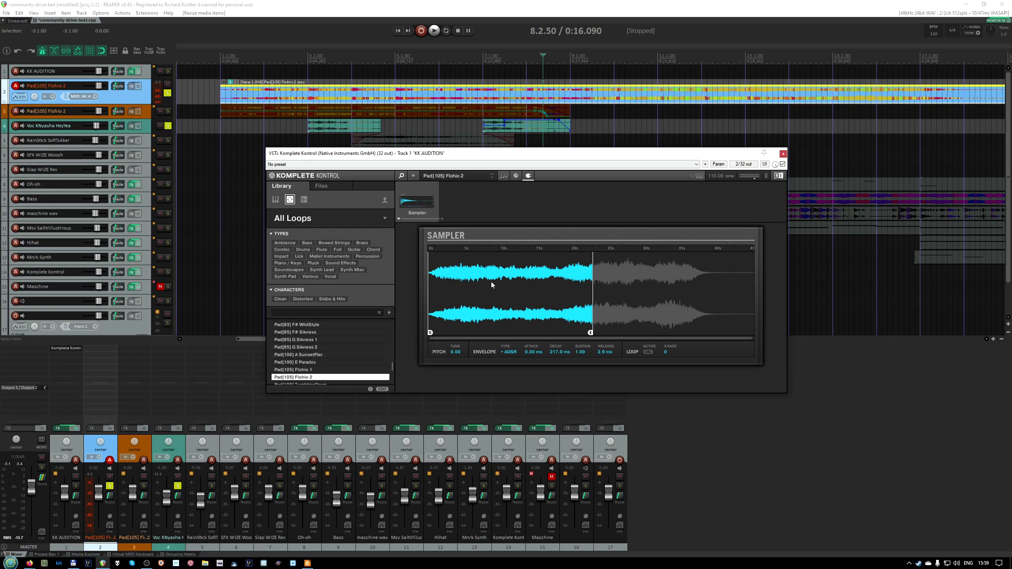
# Reveal the Pad[105] Flohio 2 file in Explorer and go up to Community Drive 2021.
pyautogui.rightClick(492, 264)
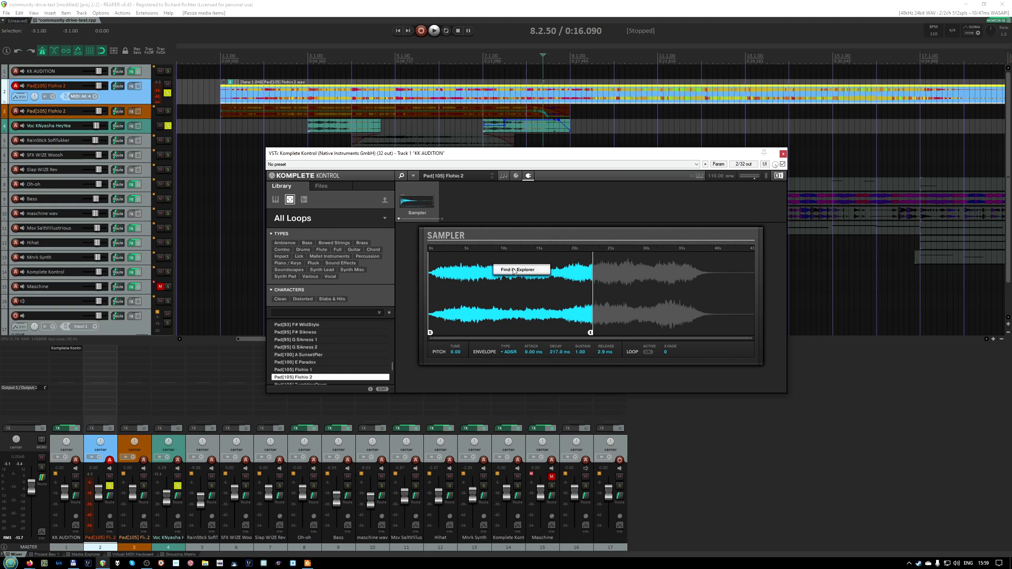
pyautogui.click(514, 270)
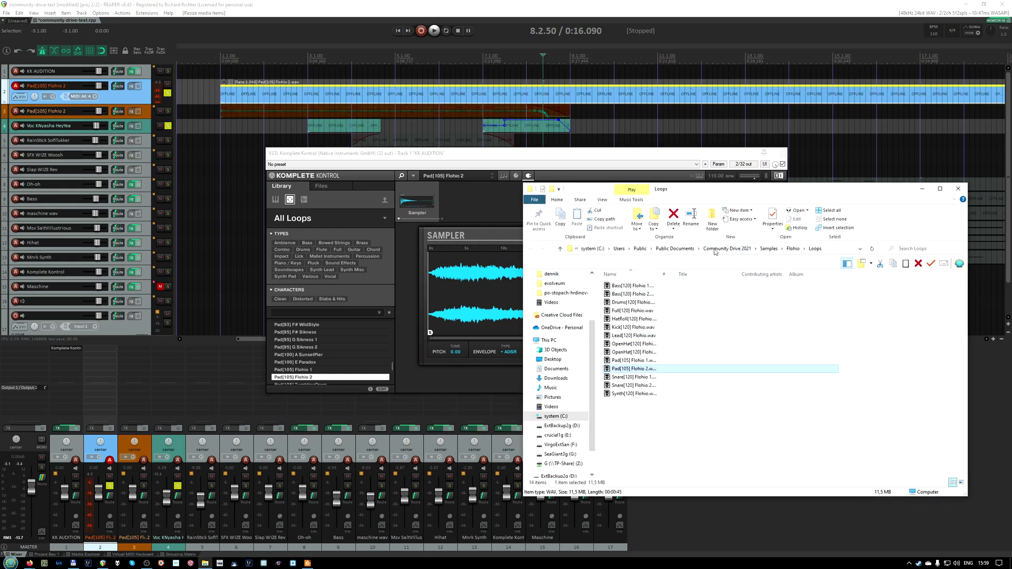
pyautogui.click(747, 250)
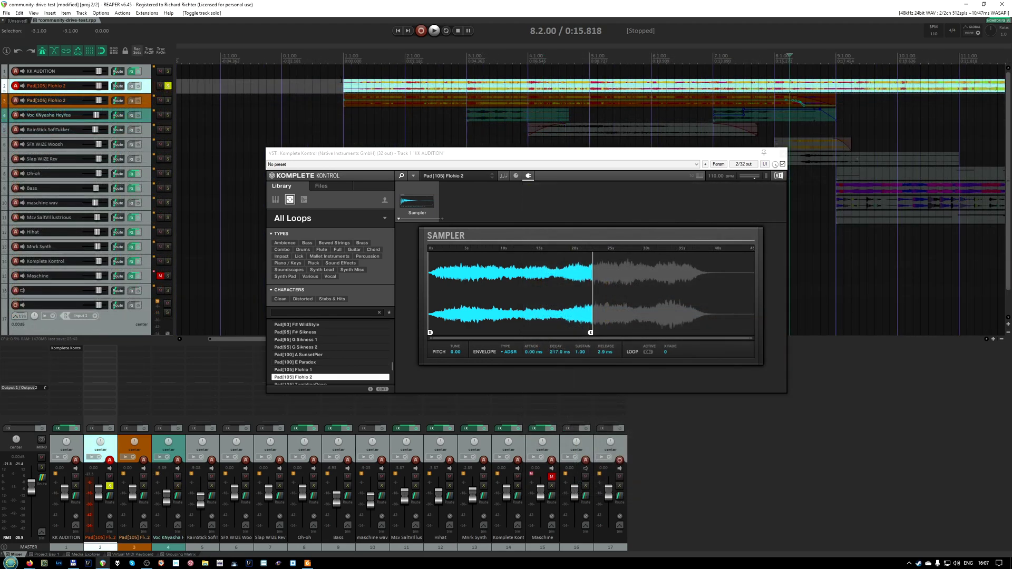
# Shorten the Pad[105] Flohio 2 item on track 2 and give it a long fade-out.
pyautogui.scroll(-3, 342, 83)
pyautogui.moveTo(919, 85); pyautogui.dragTo(548, 86)
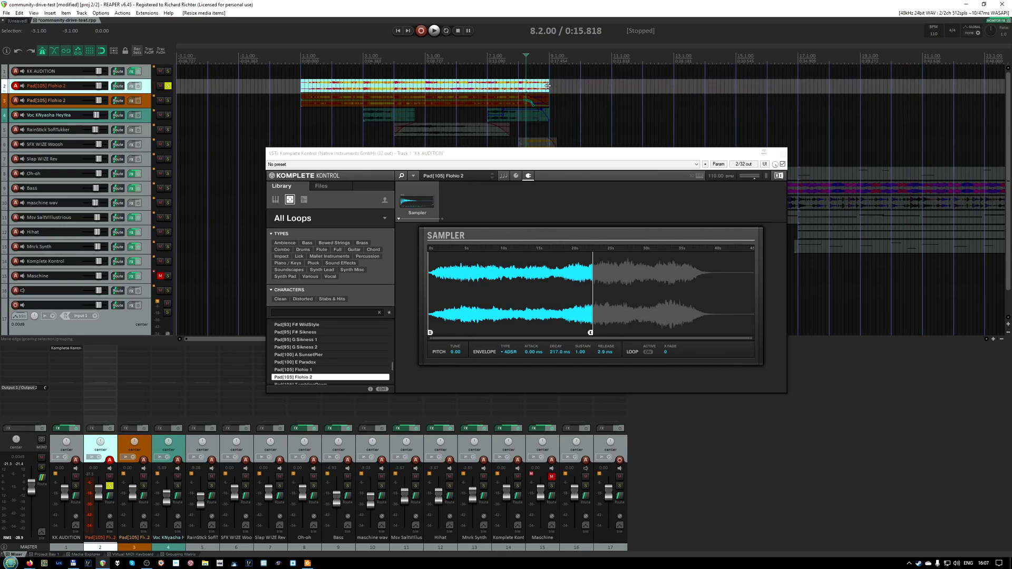
pyautogui.scroll(4, 548, 86)
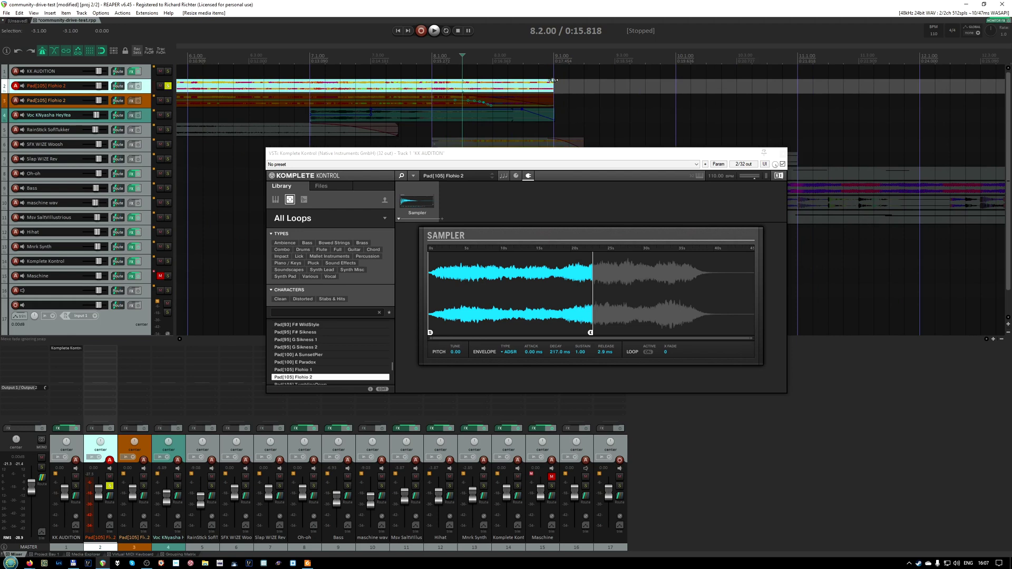
pyautogui.moveTo(551, 80); pyautogui.dragTo(431, 86)
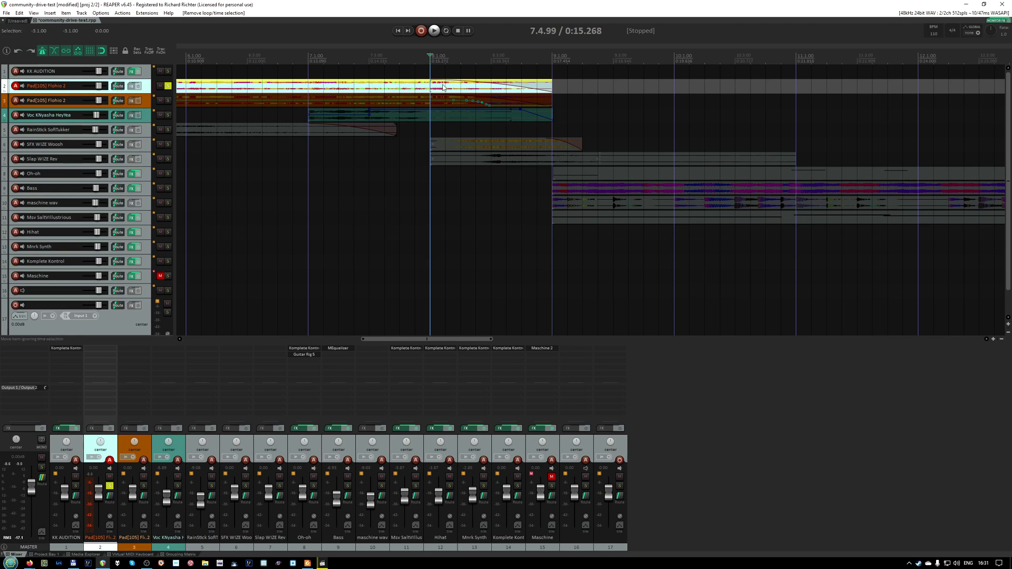
# Toggle the volume envelope on and off, then give the Pad[105] Flohio 2 take a pitch envelope.
pyautogui.press('v')
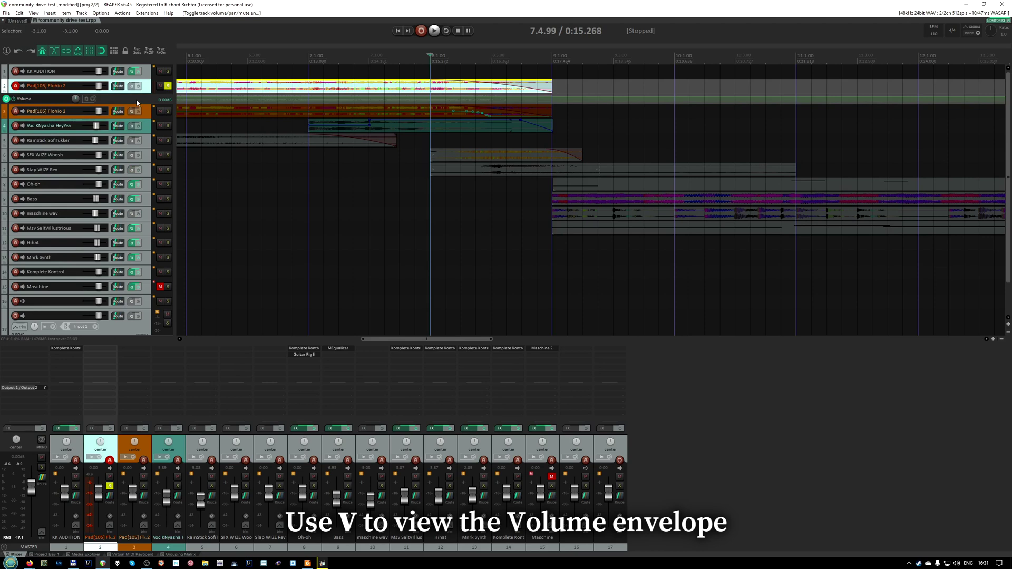
pyautogui.press('v')
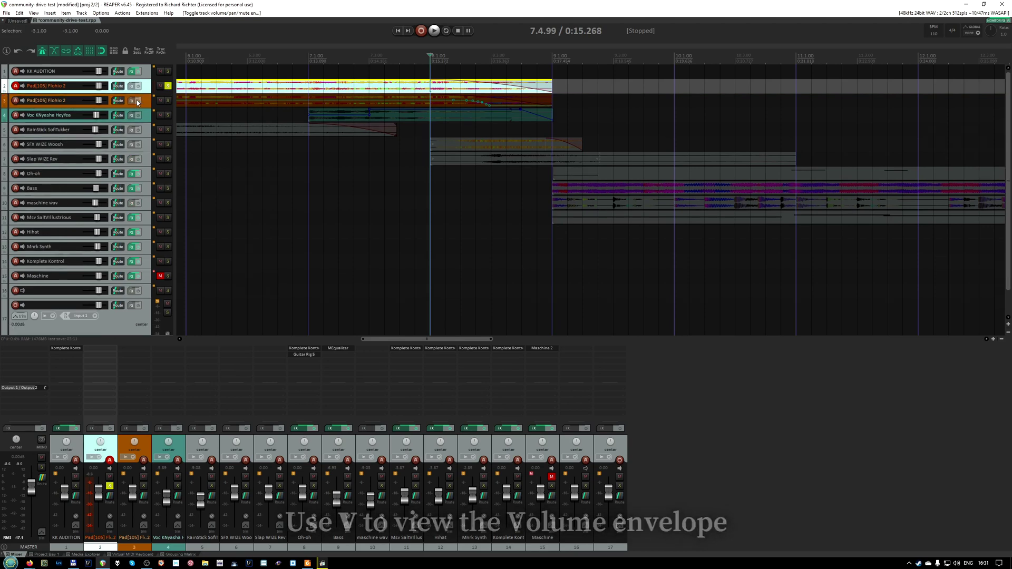
pyautogui.rightClick(452, 87)
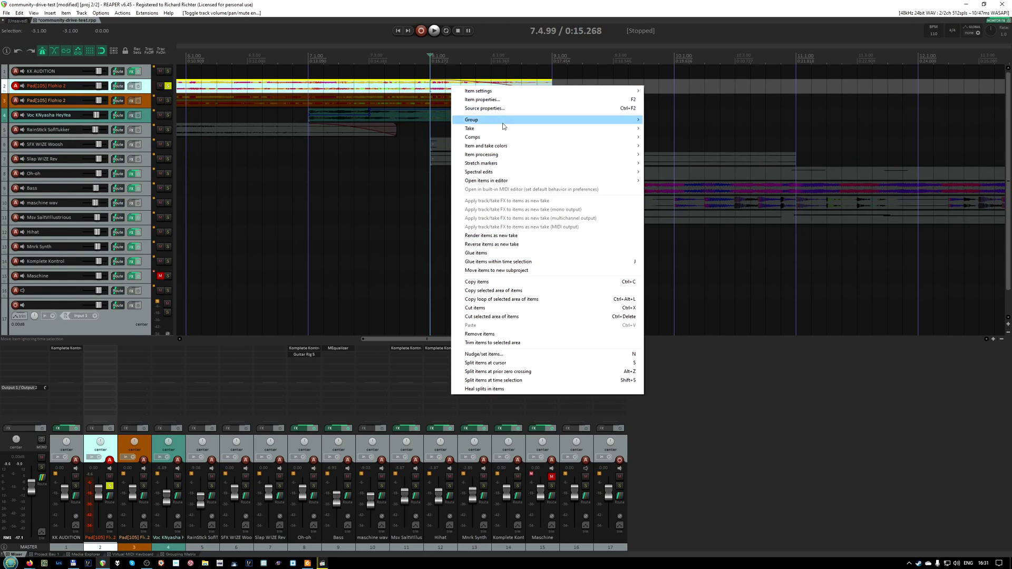
pyautogui.moveTo(509, 128)
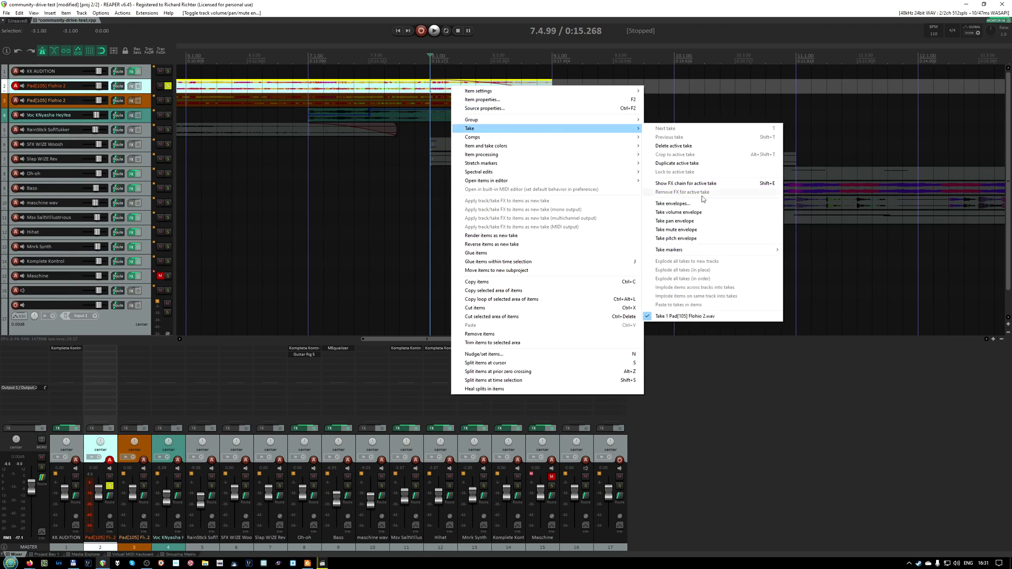
pyautogui.click(704, 241)
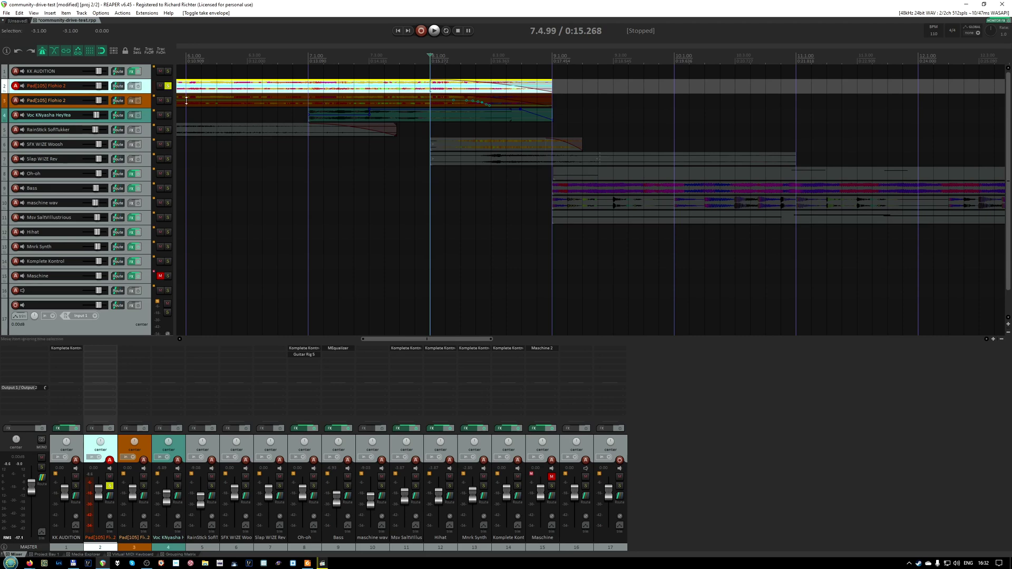
# Enlarge track 2, colour it green, sketch a pitch curve on the Pad item and audition from 7.4.00.
pyautogui.moveTo(146, 92); pyautogui.dragTo(146, 132)
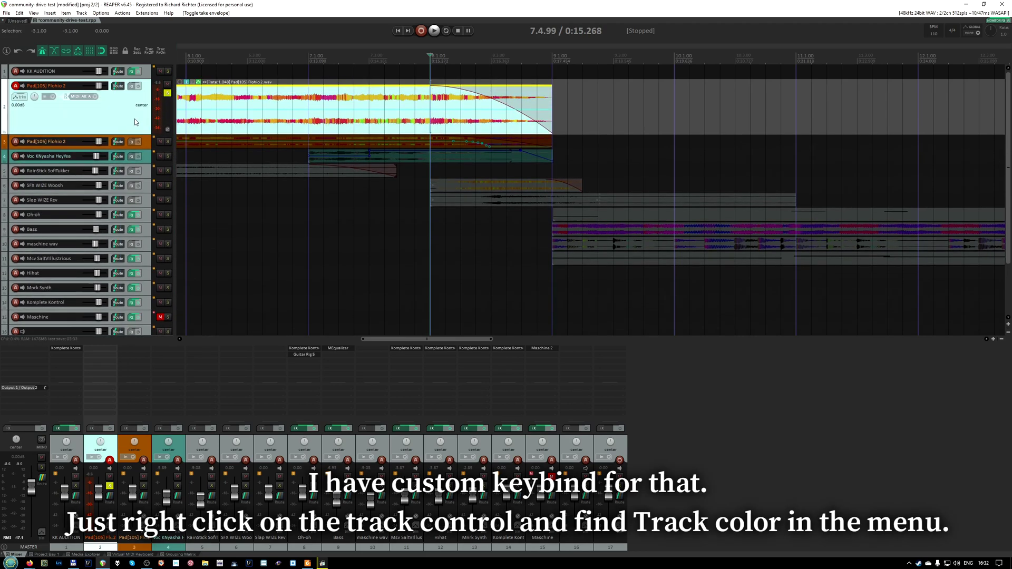
pyautogui.hotkey('shift', 'c')
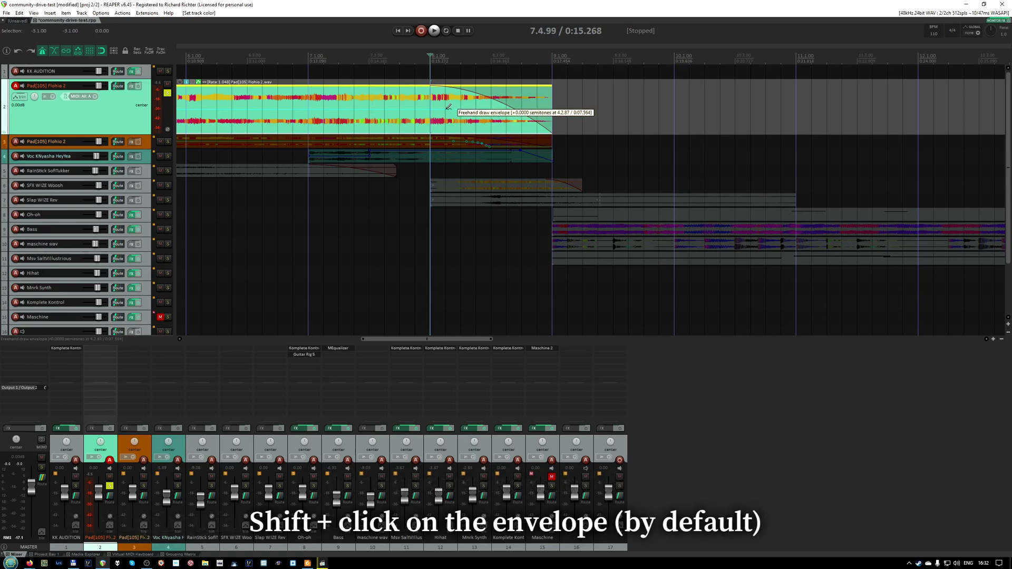
pyautogui.moveTo(451, 108)
pyautogui.mouseDown()
pyautogui.moveTo(494, 106)
pyautogui.moveTo(492, 147)
pyautogui.mouseUp()
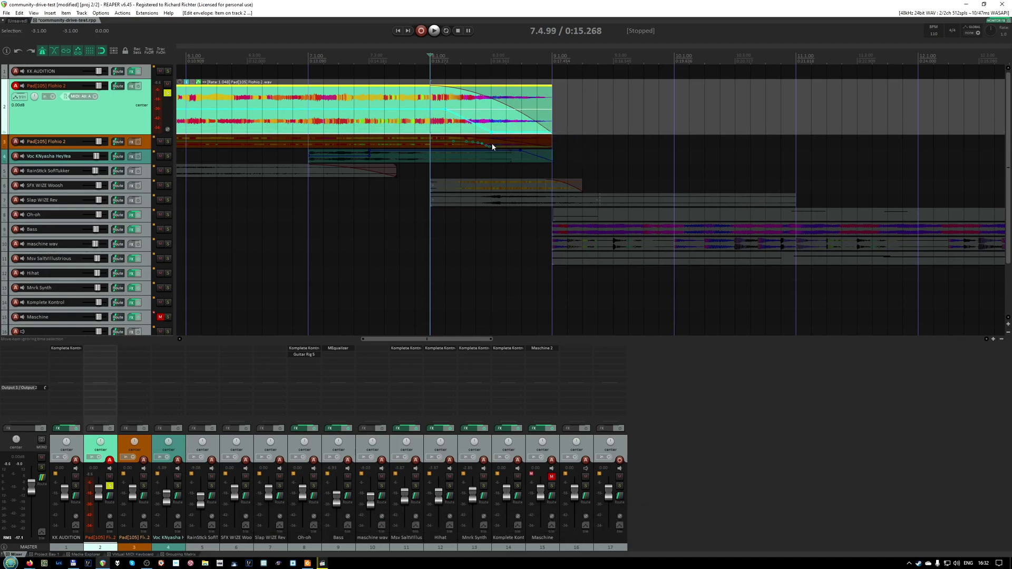
pyautogui.click(406, 98)
pyautogui.press('space')
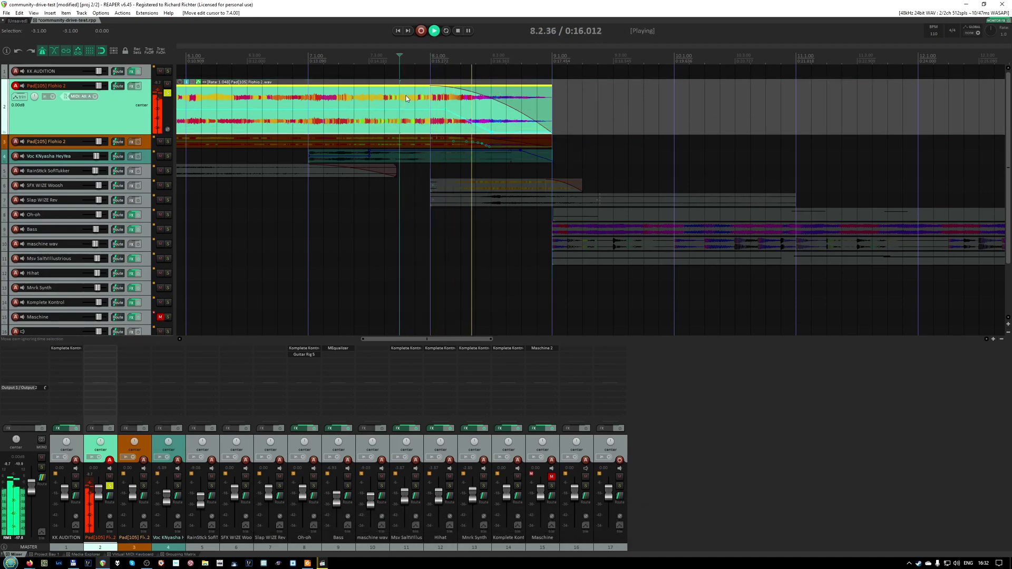
pyautogui.press('space')
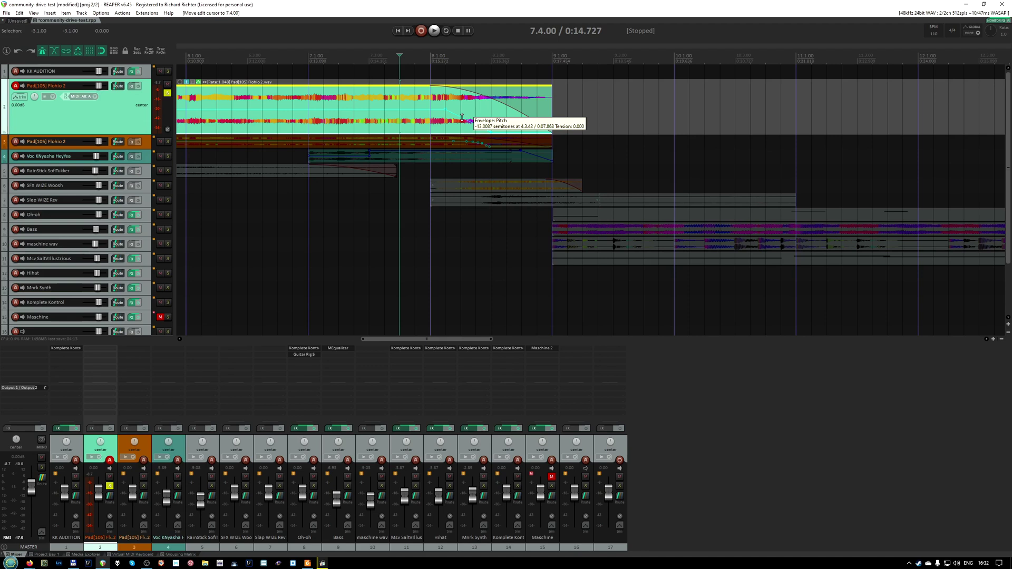
# Pull a new pitch point down for a steeper drop, audition from 7.4.99, and activate the envelope.
pyautogui.moveTo(462, 116); pyautogui.dragTo(462, 114)
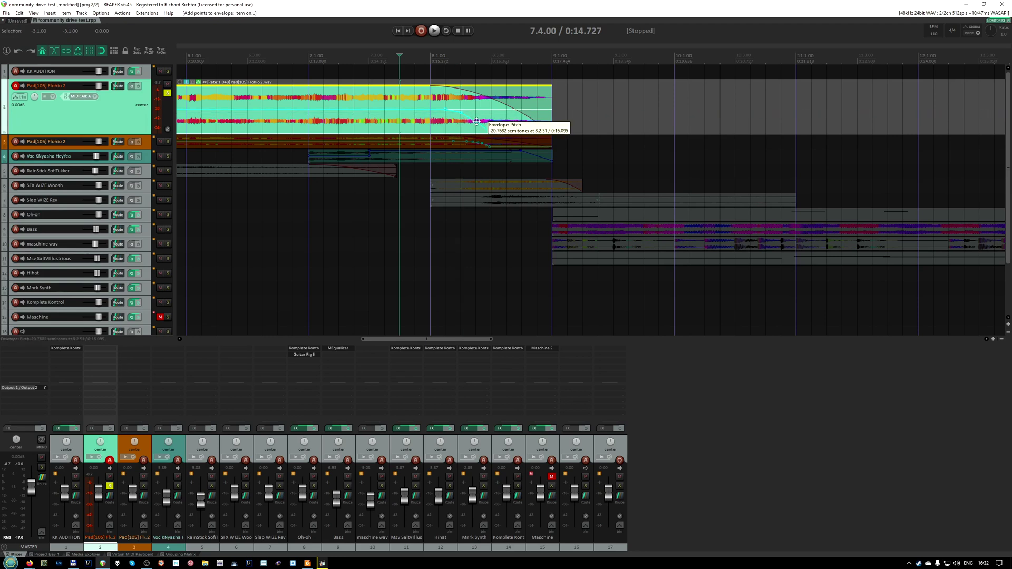
pyautogui.click(429, 119)
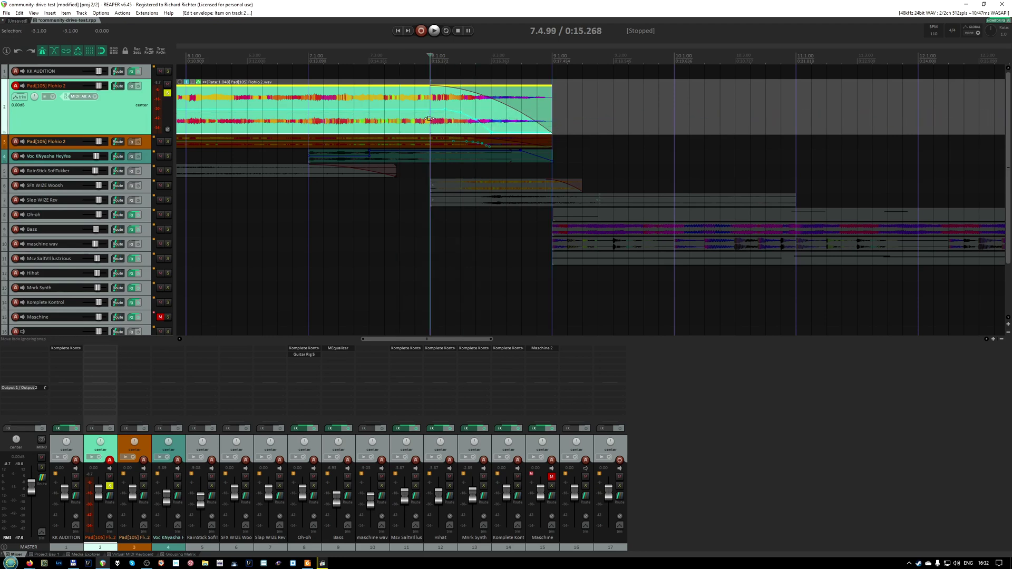
pyautogui.press('space')
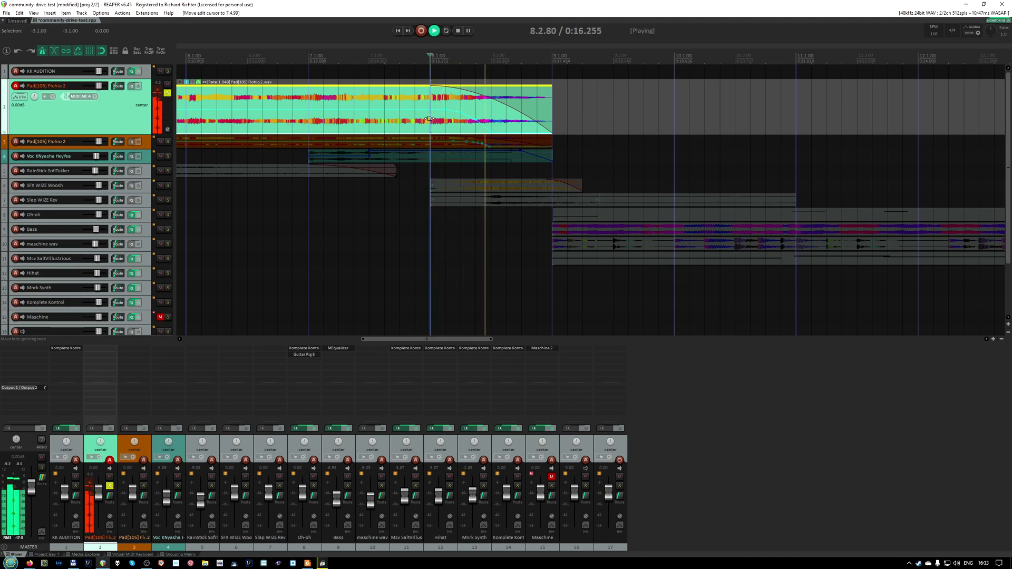
pyautogui.press('space')
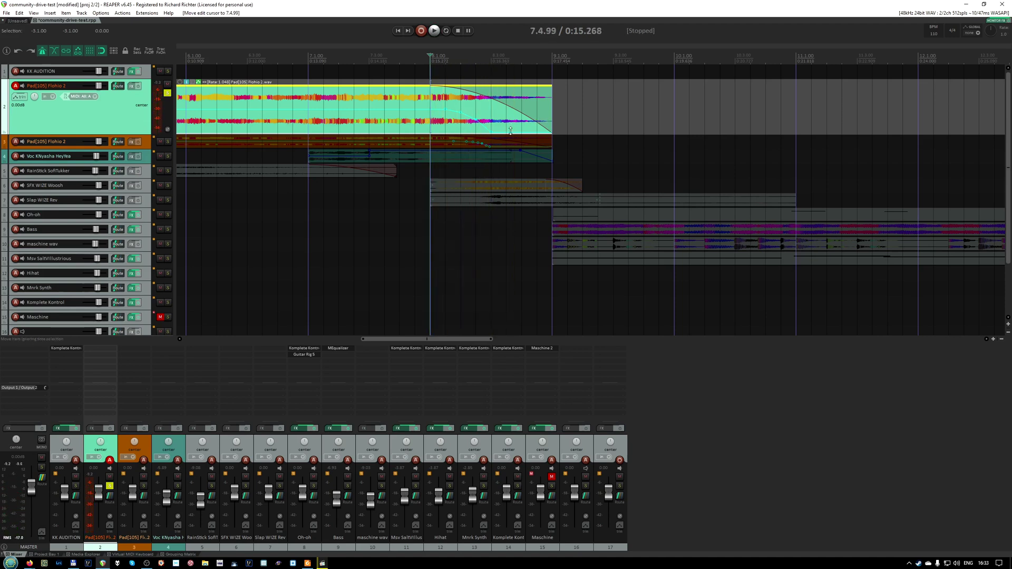
pyautogui.click(439, 108)
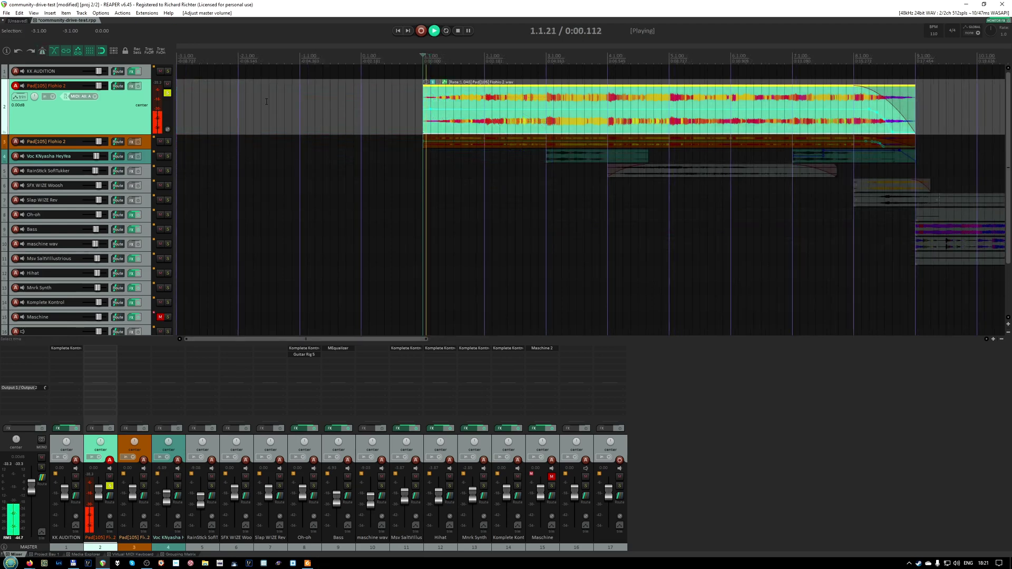
# Lower the master to -15.2dB, select a time range from bar 1 over the Pad item, and stop at 4.2.50.
pyautogui.moveTo(32, 489); pyautogui.dragTo(33, 515)
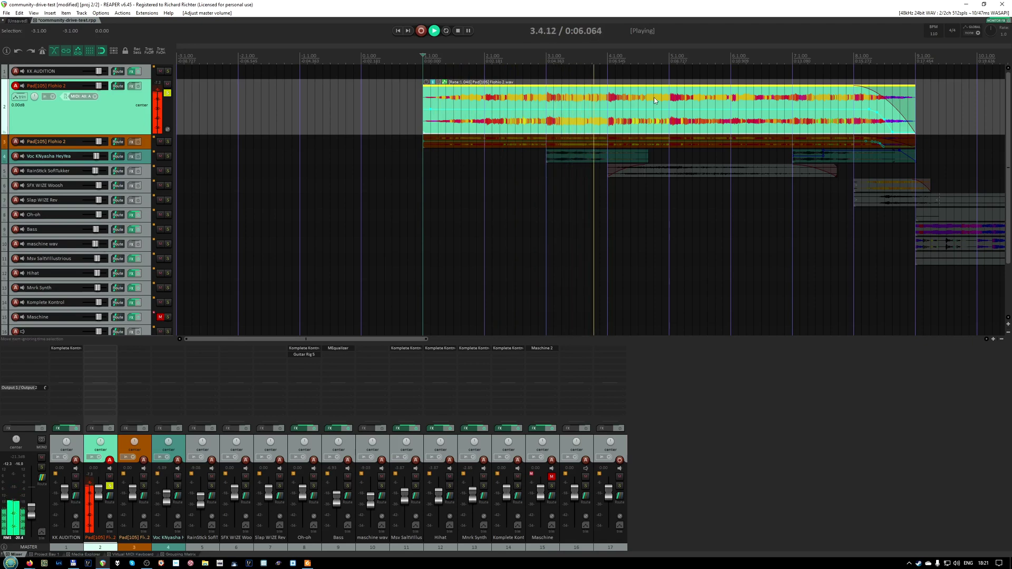
pyautogui.moveTo(422, 53); pyautogui.dragTo(914, 54)
pyautogui.press('space')
pyautogui.click(632, 114)
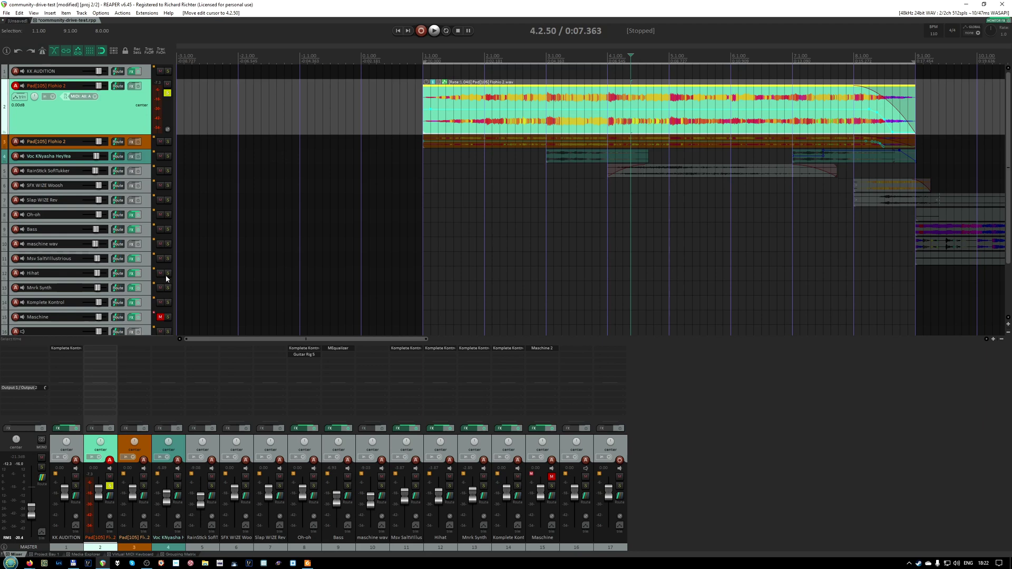
# Load Internal > Audio in place of Sampler in KK AUDITION's Komplete Kontrol, then close its window.
pyautogui.click(66, 349)
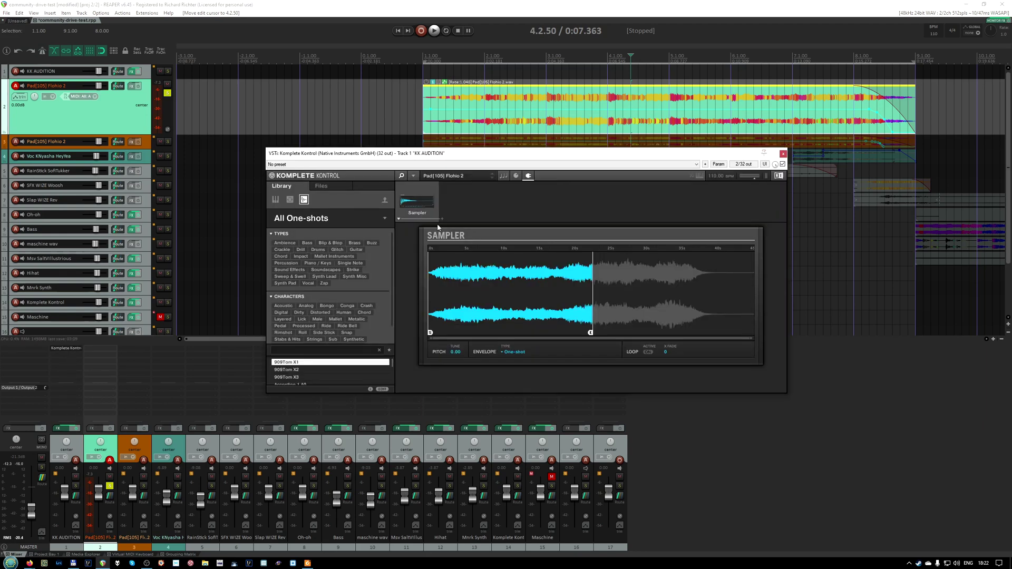
pyautogui.click(399, 218)
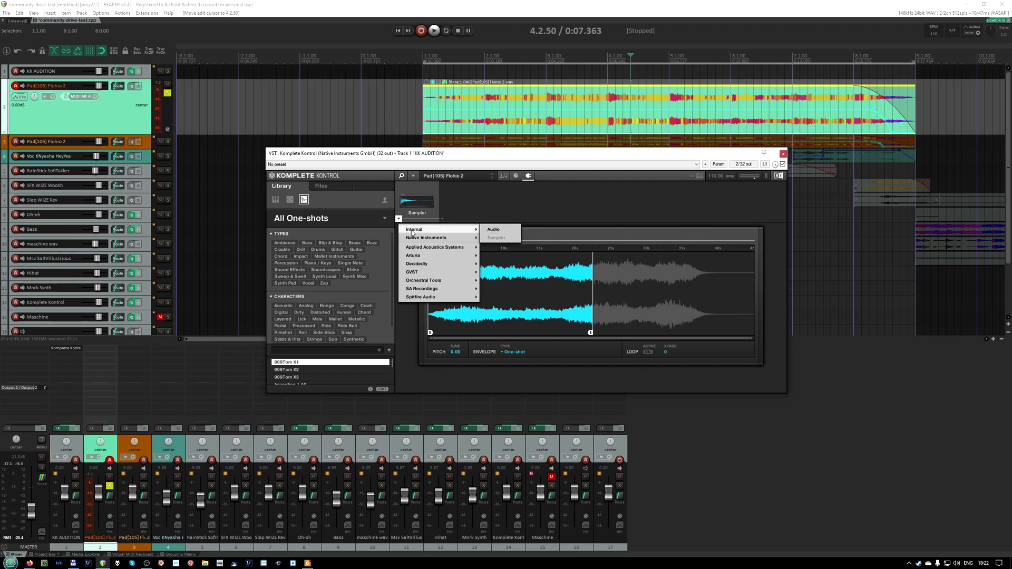
pyautogui.moveTo(419, 236)
pyautogui.moveTo(448, 230)
pyautogui.click(493, 230)
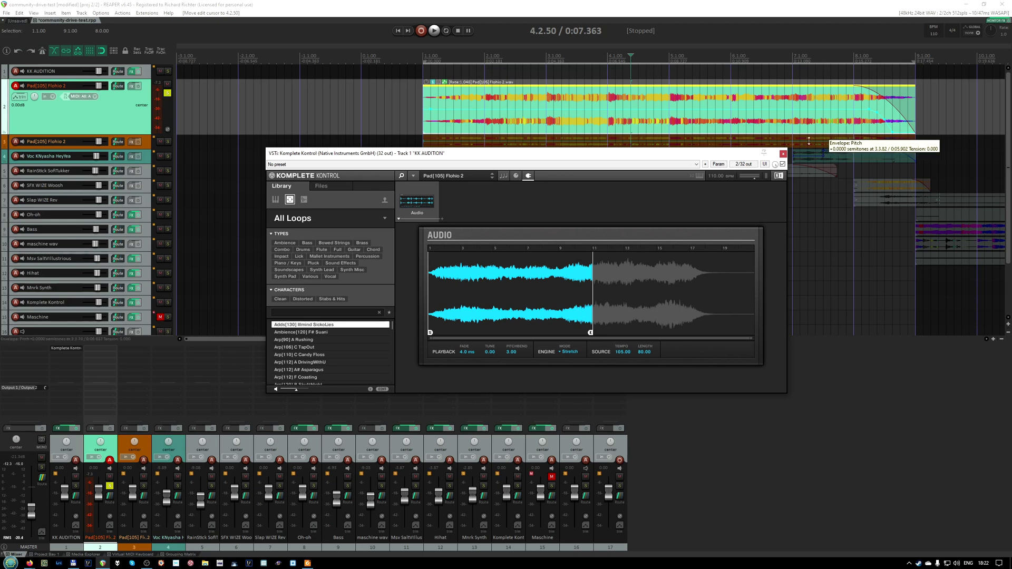
pyautogui.click(783, 153)
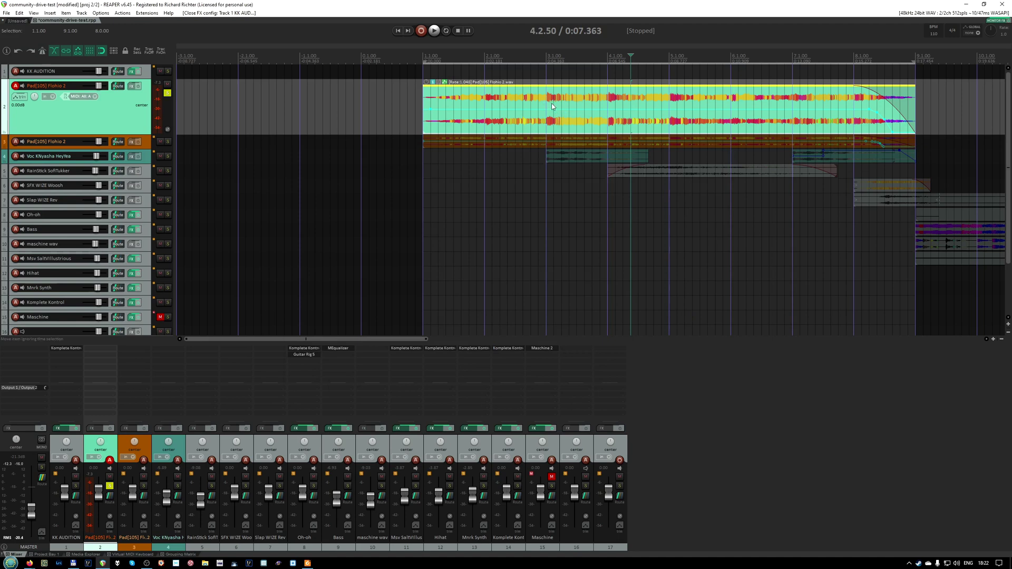